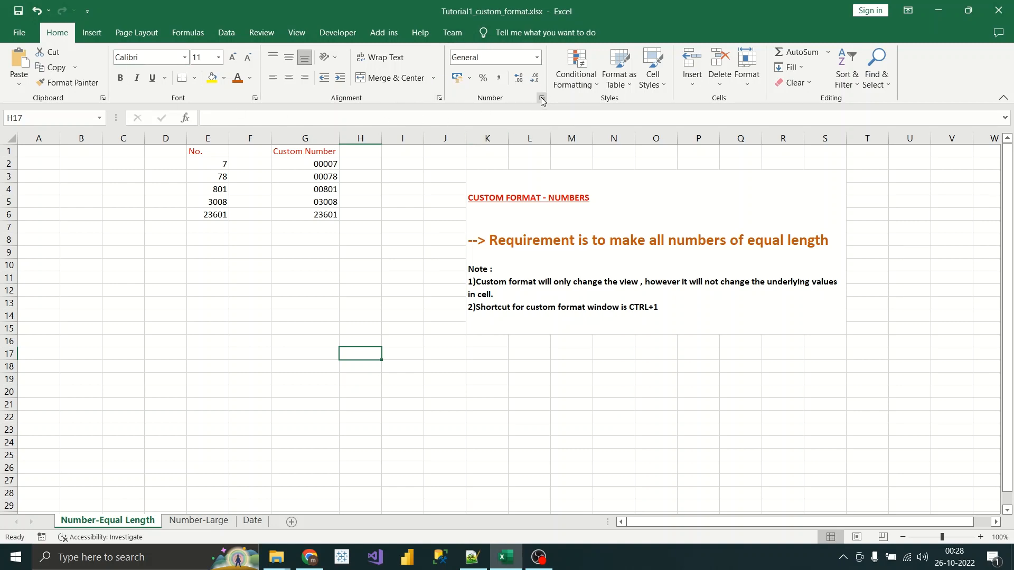
# Step: Review the available number formats for cell H17 and for cell G2 in the Custom Number column
pyautogui.click(537, 59)
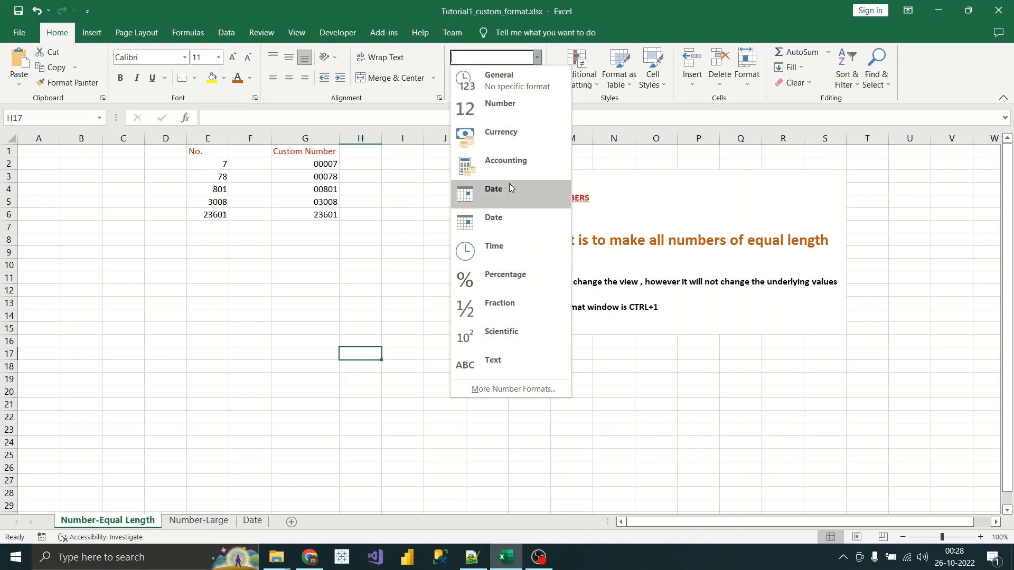
pyautogui.click(347, 194)
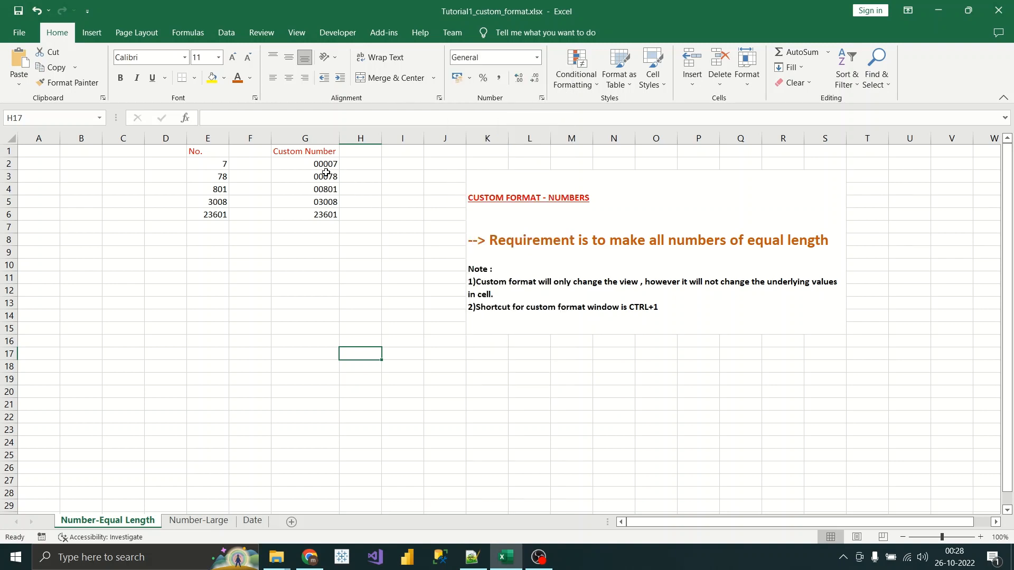
pyautogui.click(316, 165)
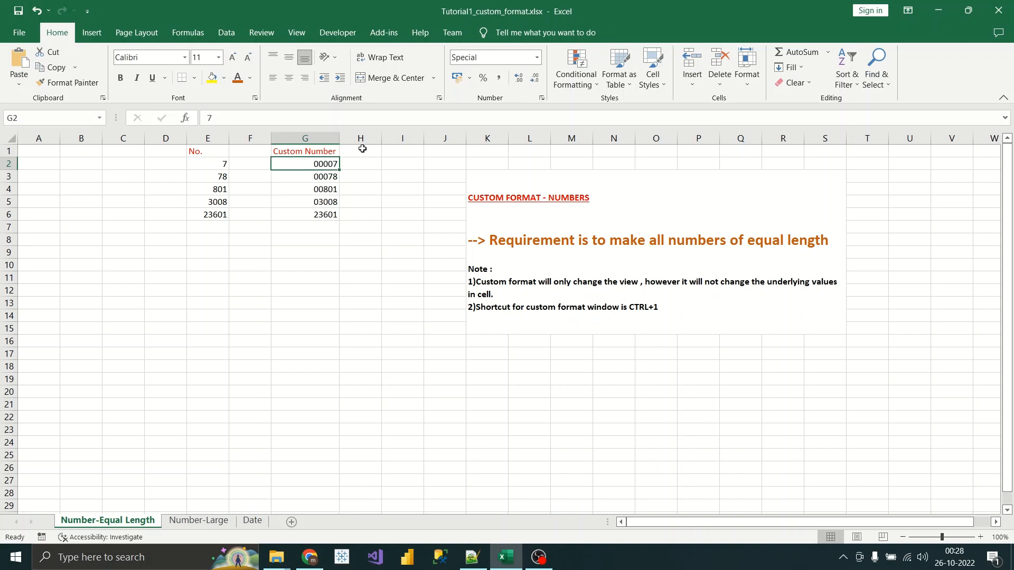
pyautogui.click(538, 57)
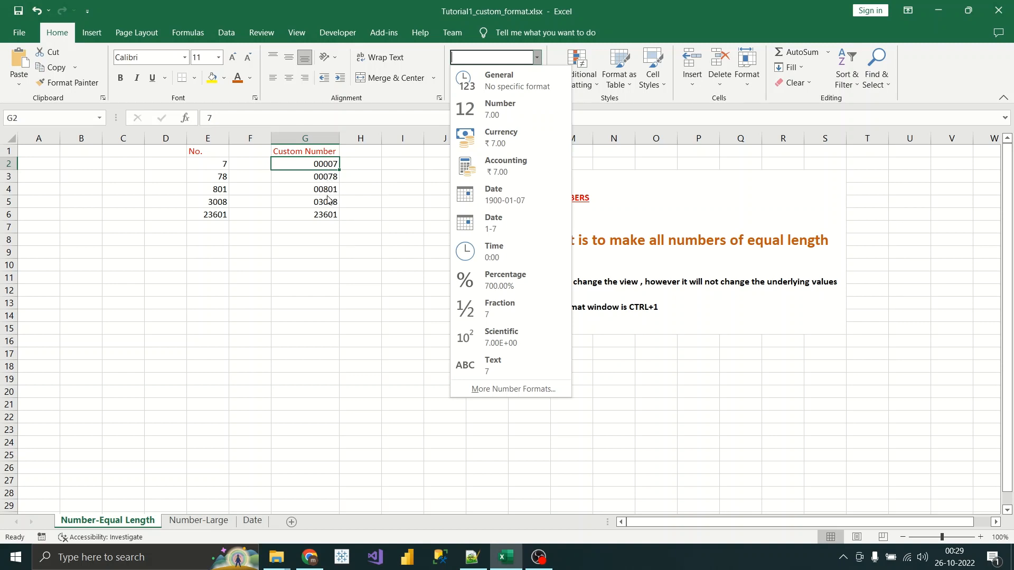
pyautogui.click(381, 178)
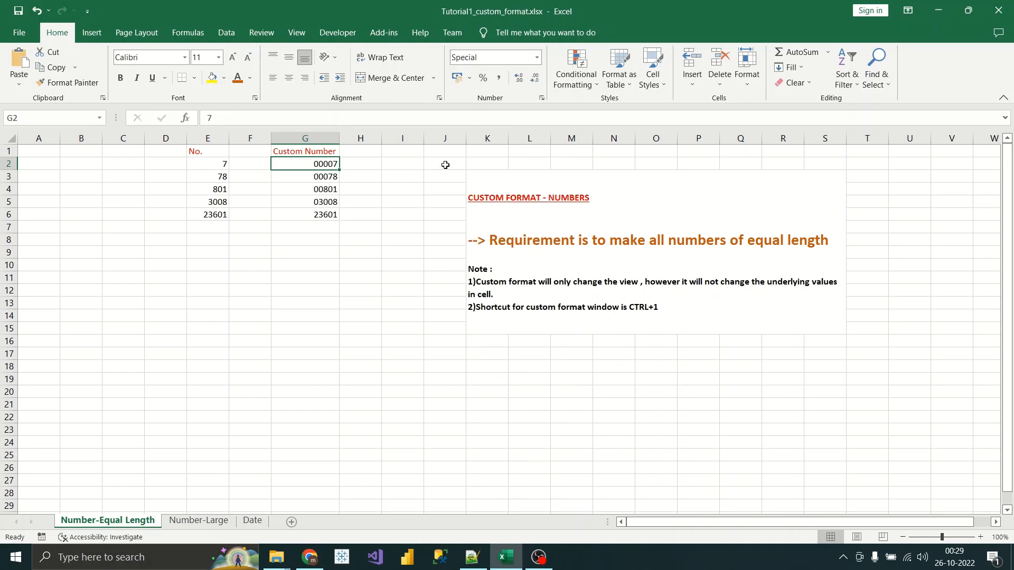
# Step: Apply the custom number format 000 to cell G2
pyautogui.click(541, 98)
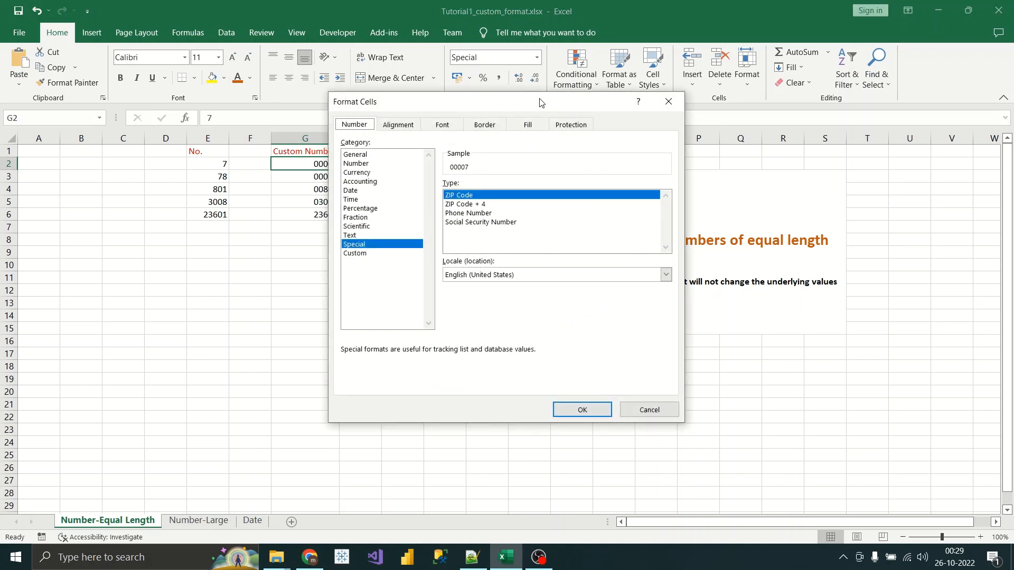
pyautogui.moveTo(437, 105); pyautogui.dragTo(404, 159)
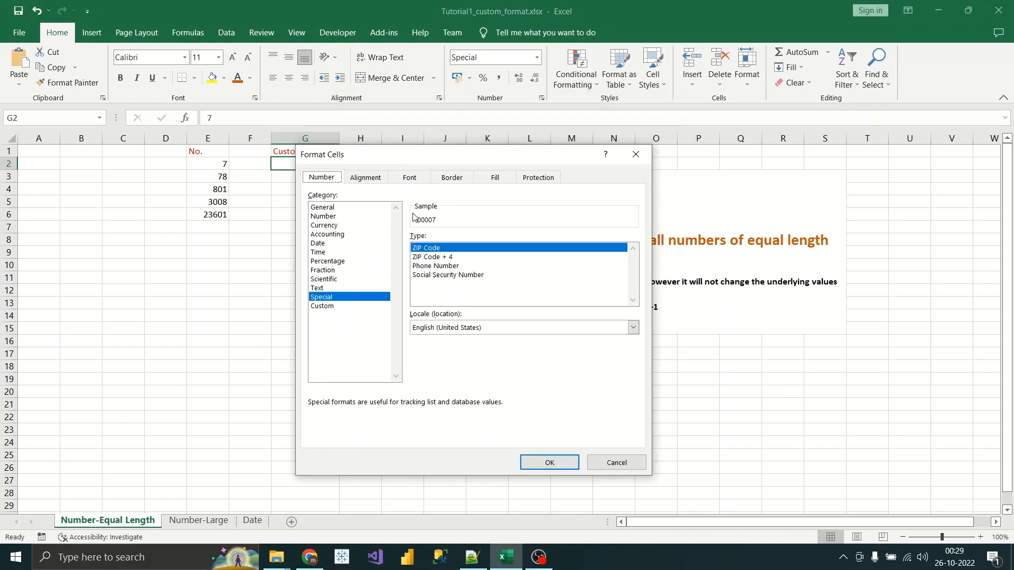
pyautogui.click(314, 307)
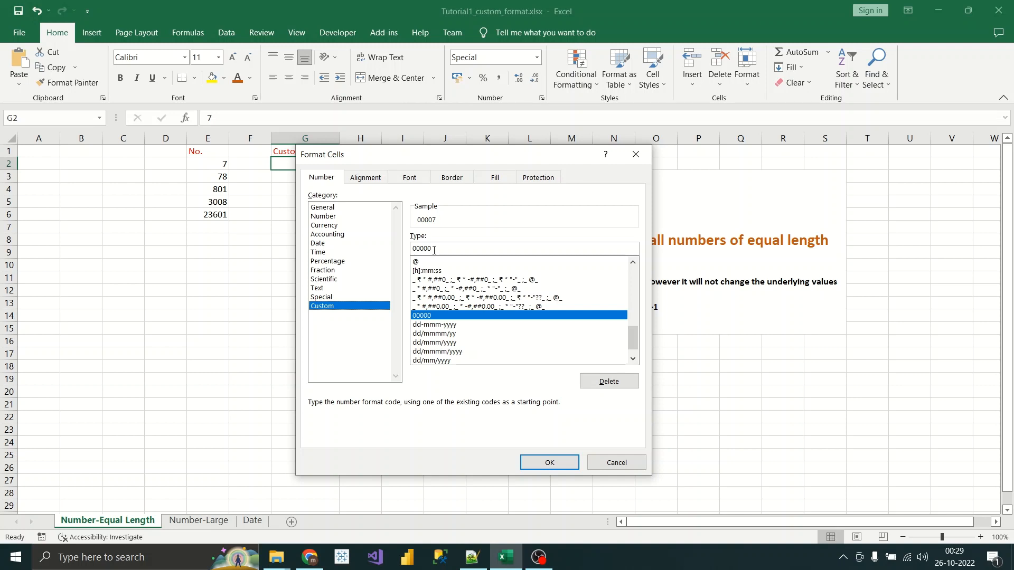
pyautogui.moveTo(434, 250); pyautogui.dragTo(412, 251)
pyautogui.press('BackSpace')
pyautogui.write('000')
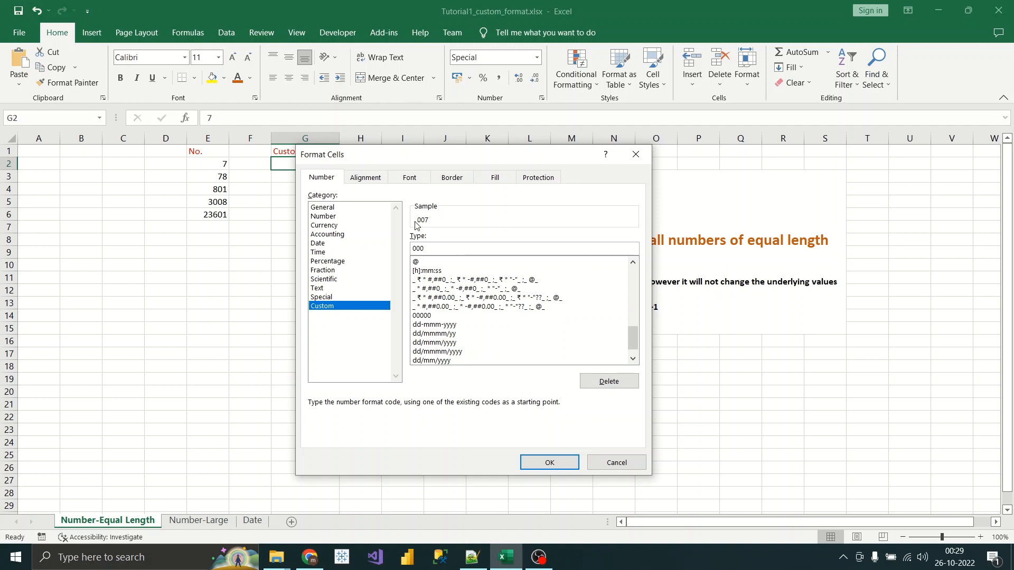
pyautogui.moveTo(378, 158); pyautogui.dragTo(499, 167)
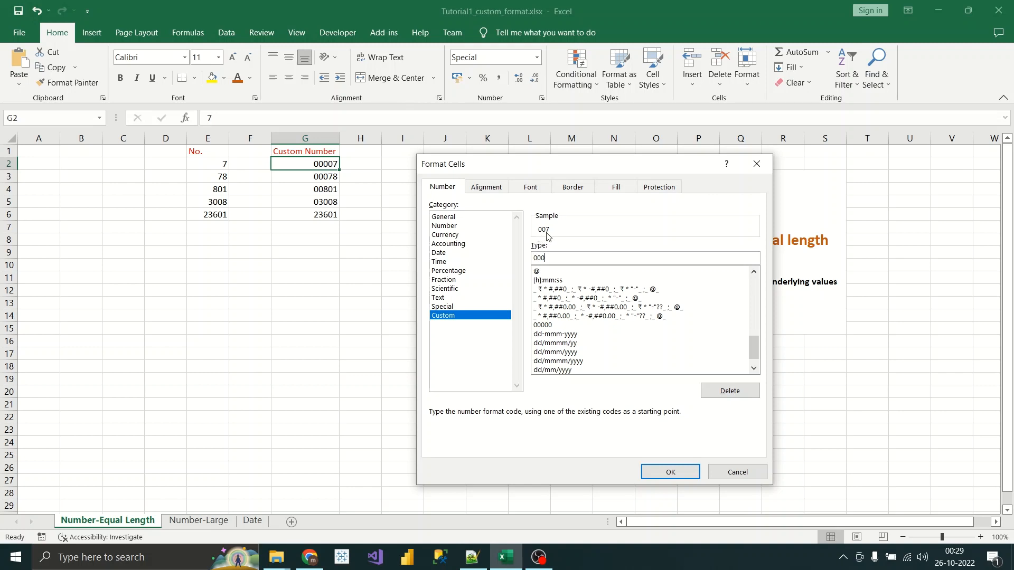
pyautogui.click(670, 471)
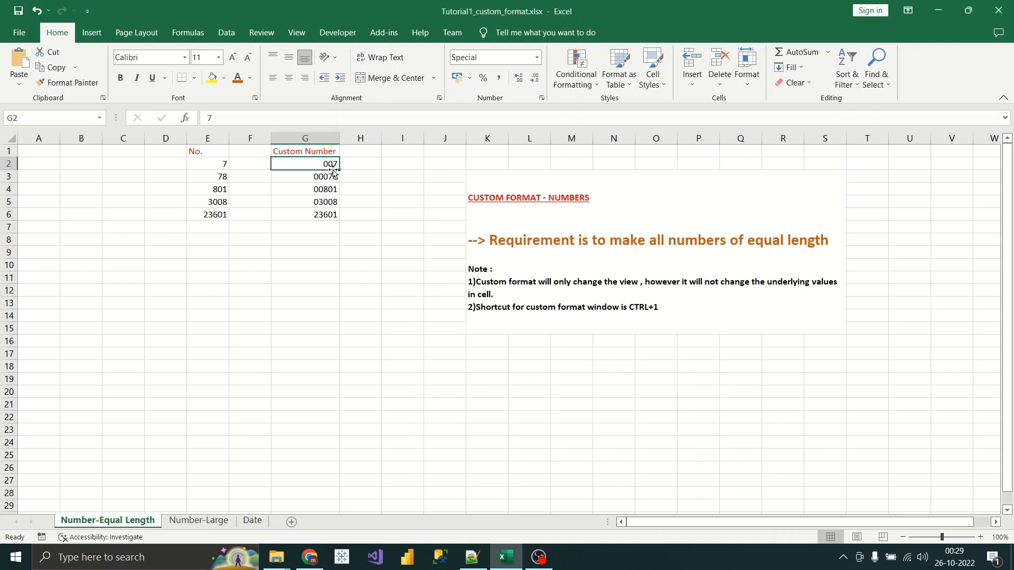
# Step: Fill cell G2 down through G6 and undo the fill
pyautogui.moveTo(341, 170); pyautogui.dragTo(339, 220)
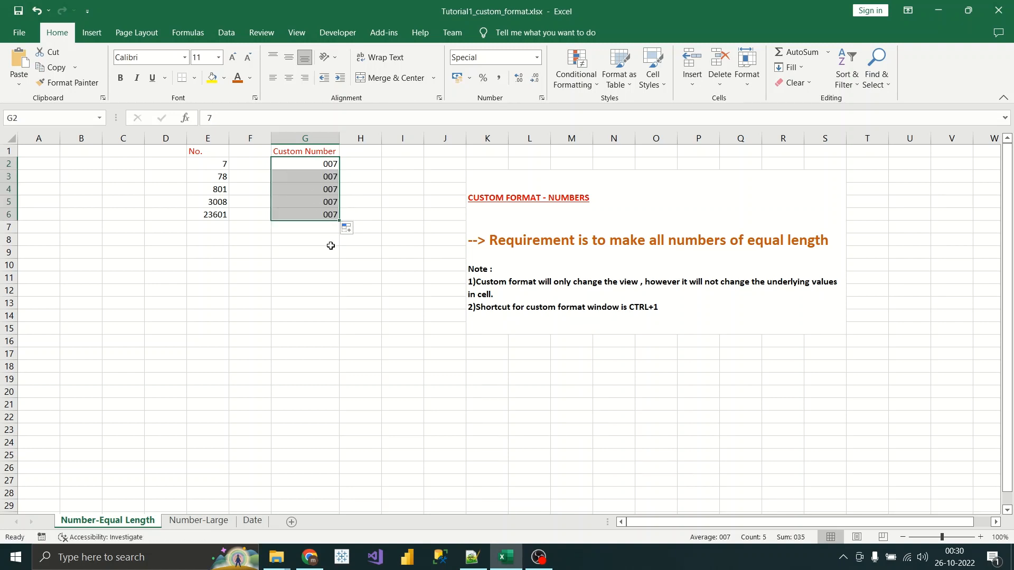
pyautogui.click(326, 165)
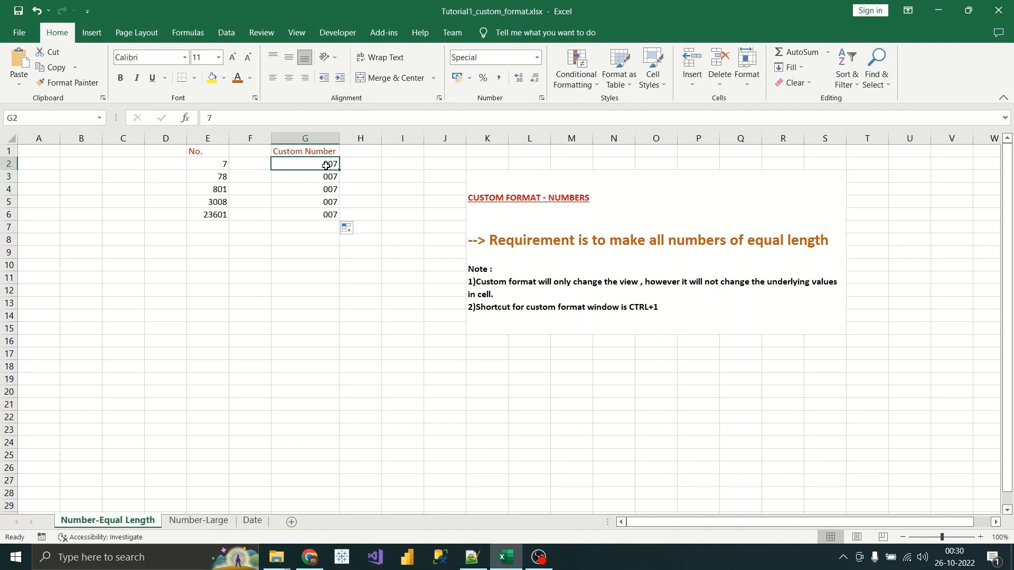
pyautogui.hotkey('ctrl', 'z')
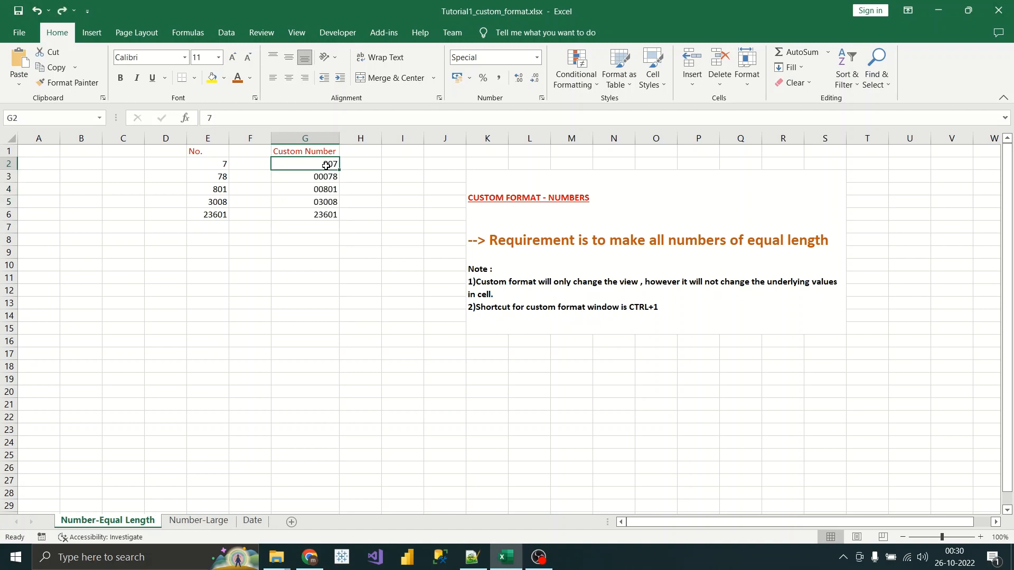
# Step: Apply the existing custom number format 000 to the whole of column G
pyautogui.click(329, 138)
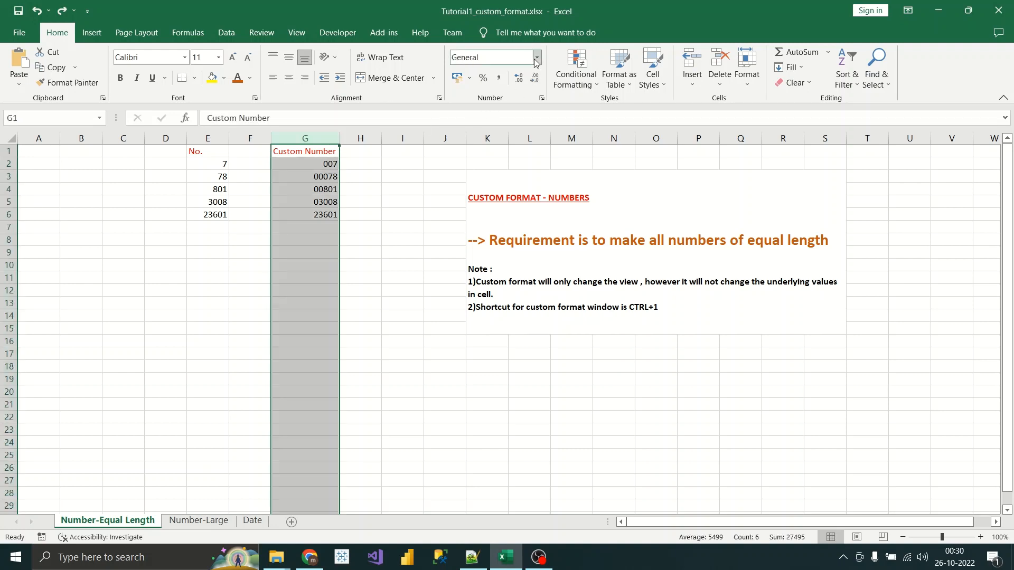
pyautogui.click(541, 98)
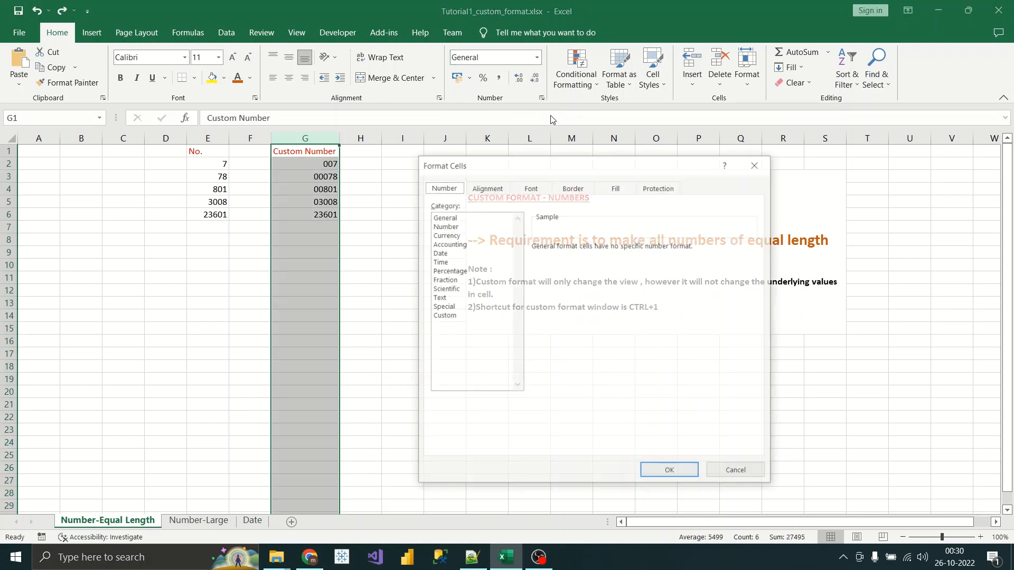
pyautogui.click(444, 316)
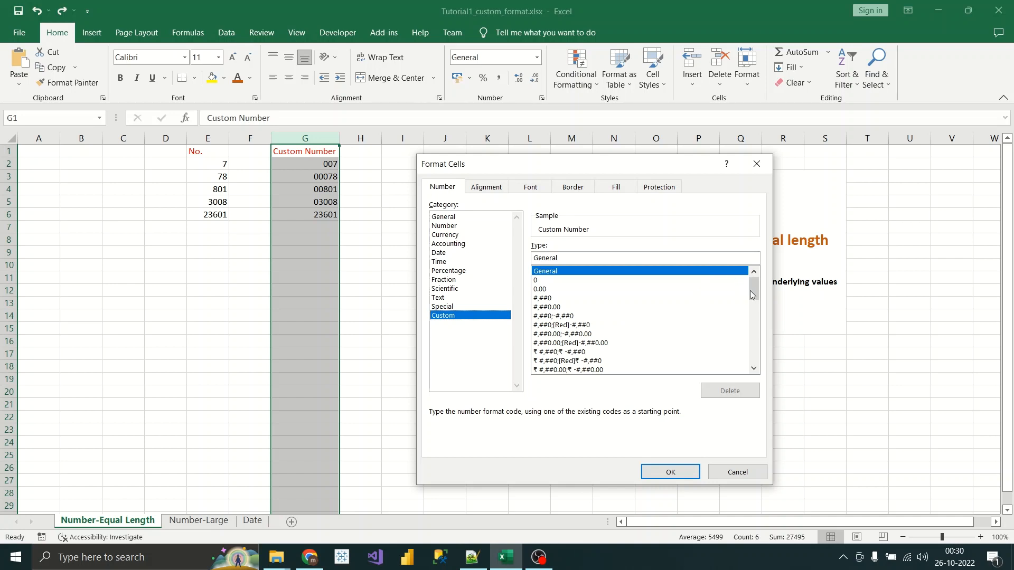
pyautogui.moveTo(753, 297); pyautogui.dragTo(761, 368)
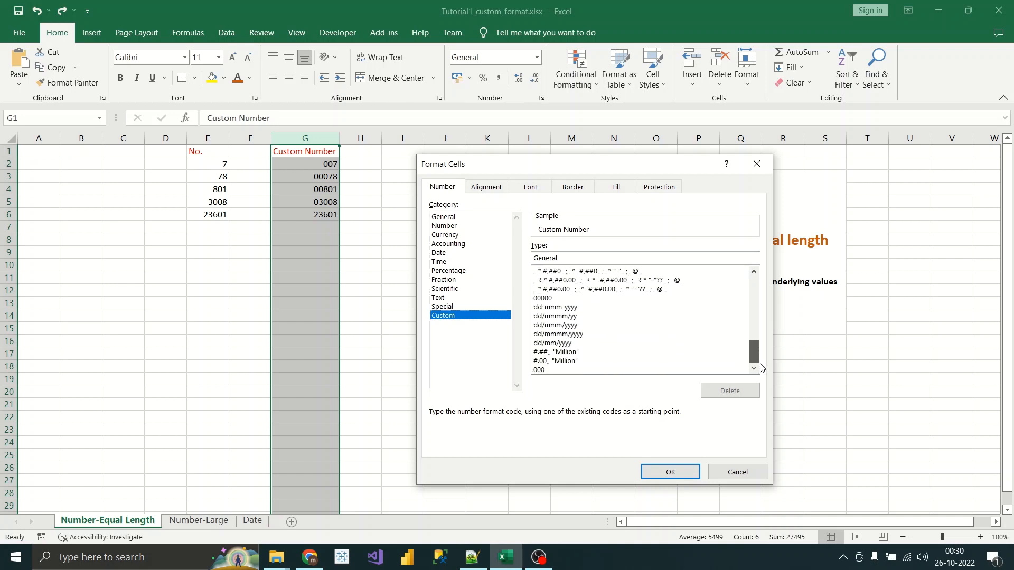
pyautogui.click(539, 370)
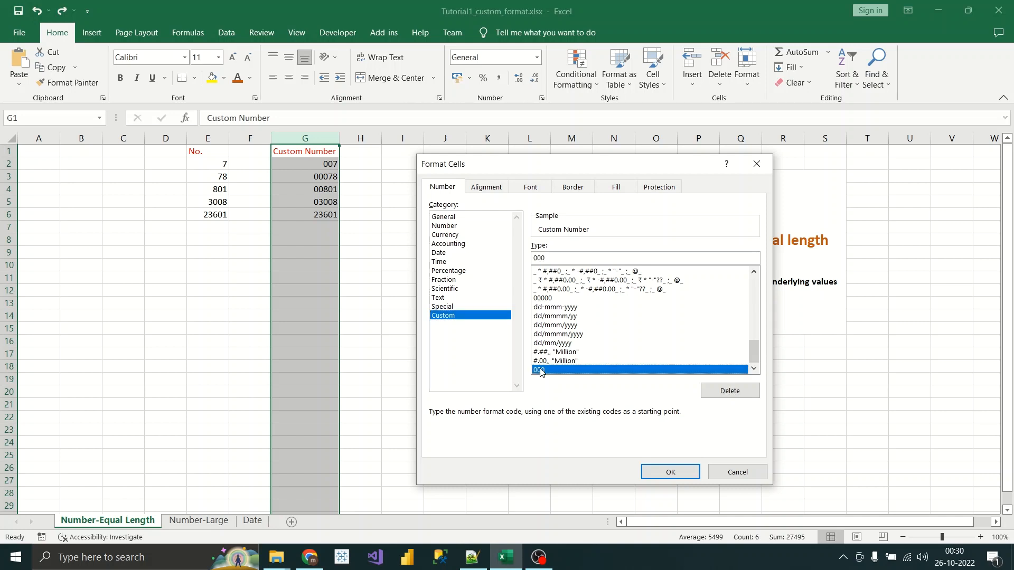
pyautogui.click(673, 471)
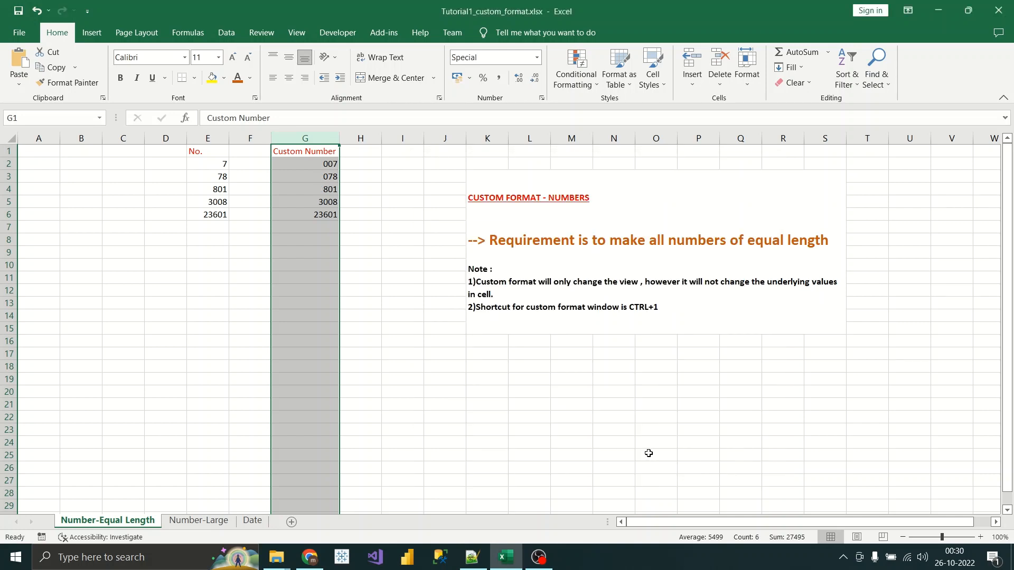
pyautogui.click(371, 238)
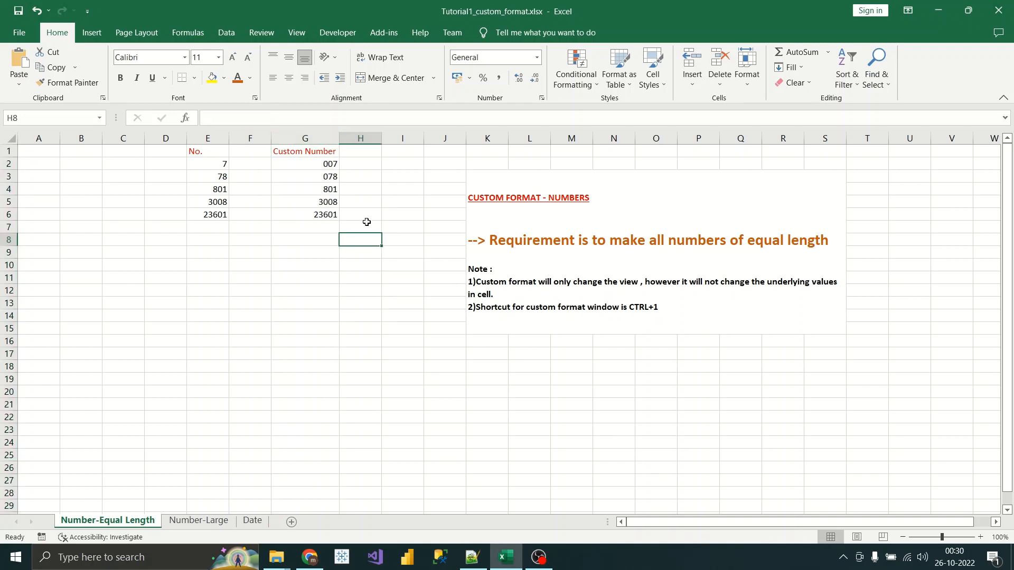
# Step: Set the custom number format of the whole column G to 00000
pyautogui.click(324, 202)
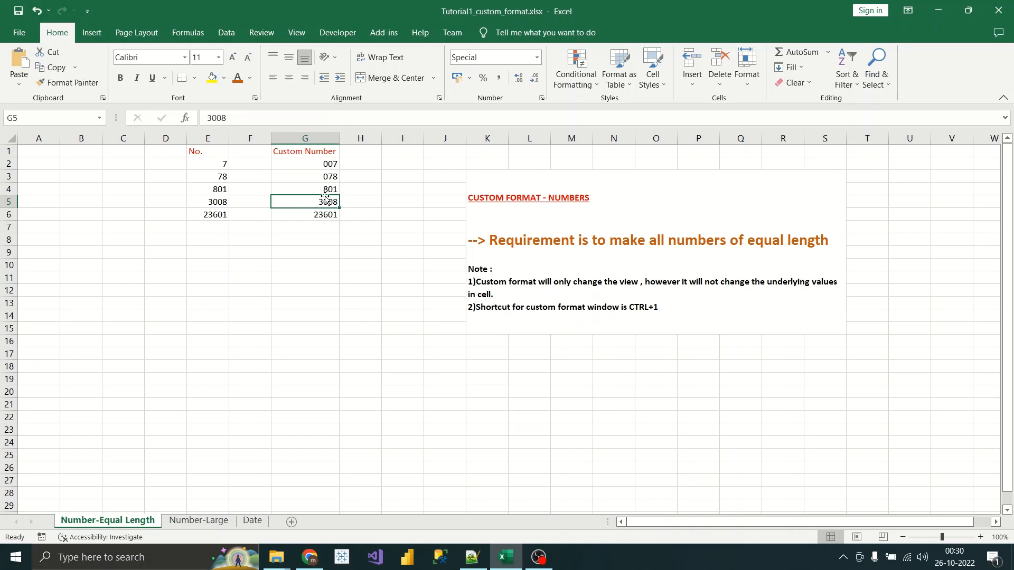
pyautogui.click(326, 139)
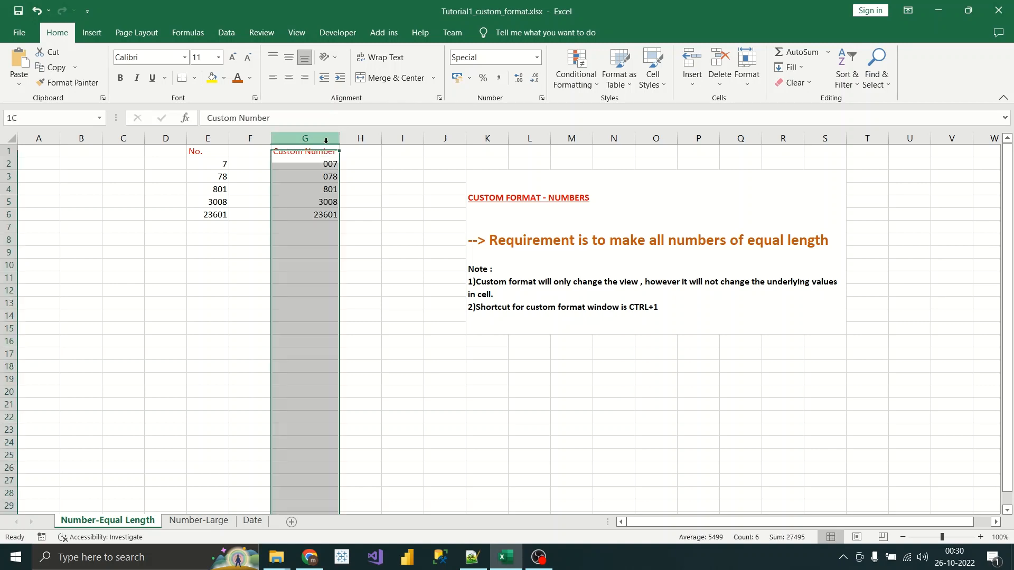
pyautogui.click(542, 98)
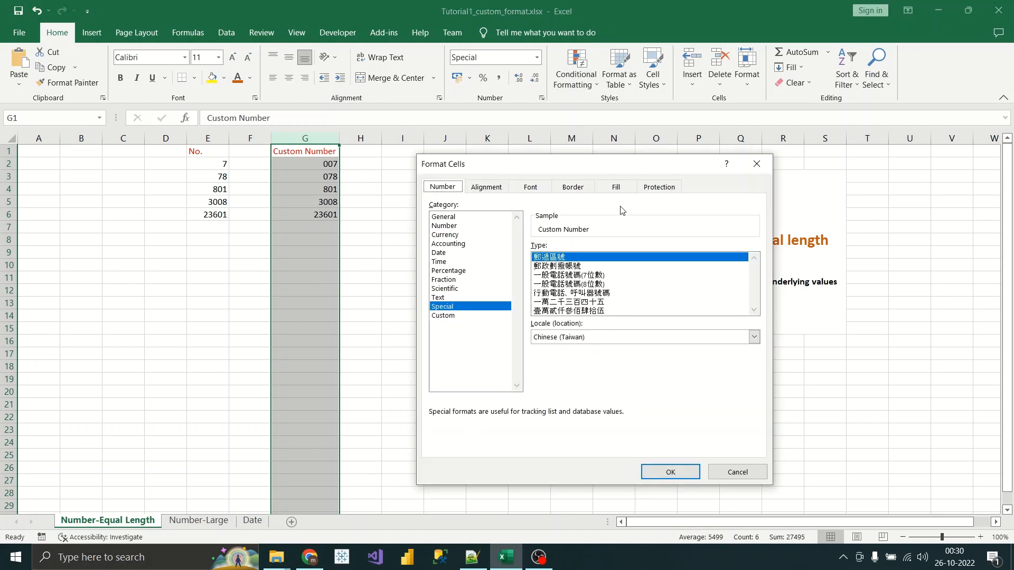
pyautogui.click(445, 316)
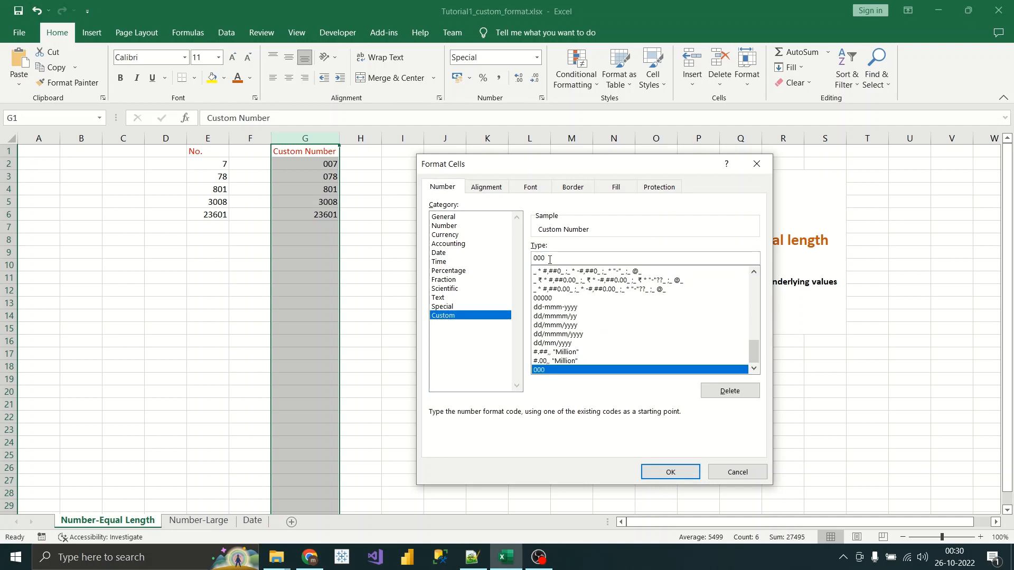
pyautogui.write('00')
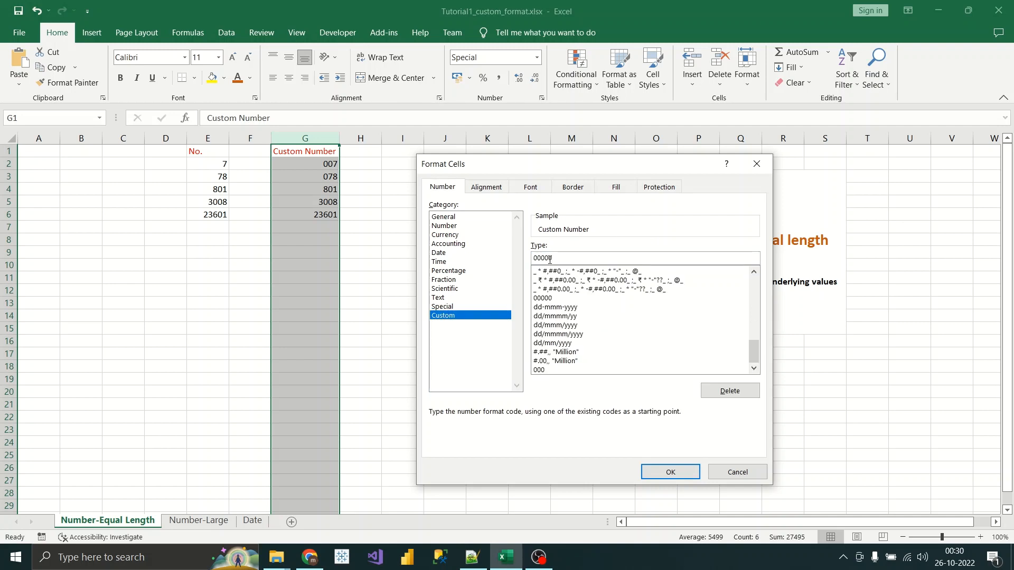
pyautogui.click(670, 472)
pyautogui.click(346, 250)
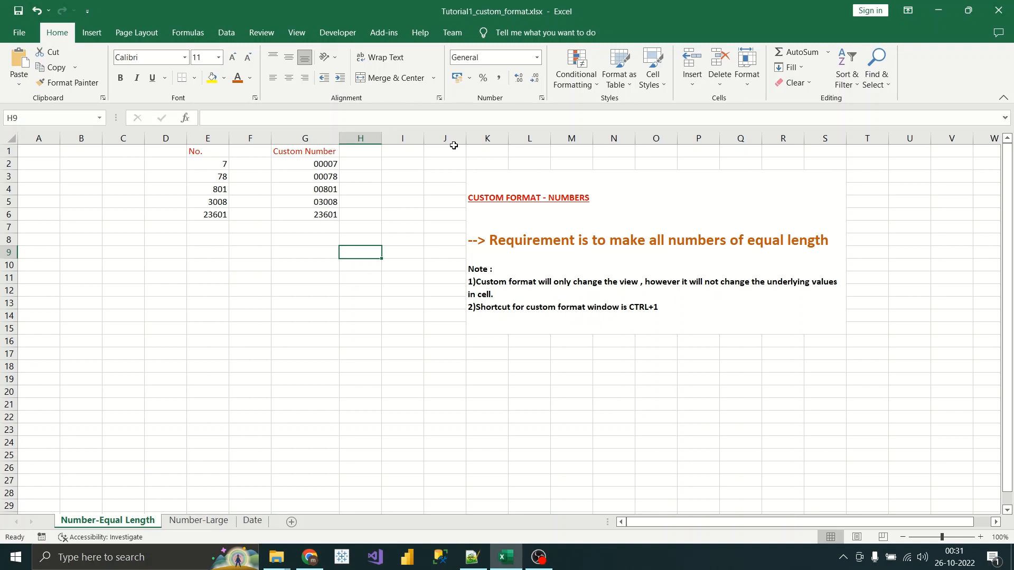
pyautogui.hotkey('ctrl', '1')
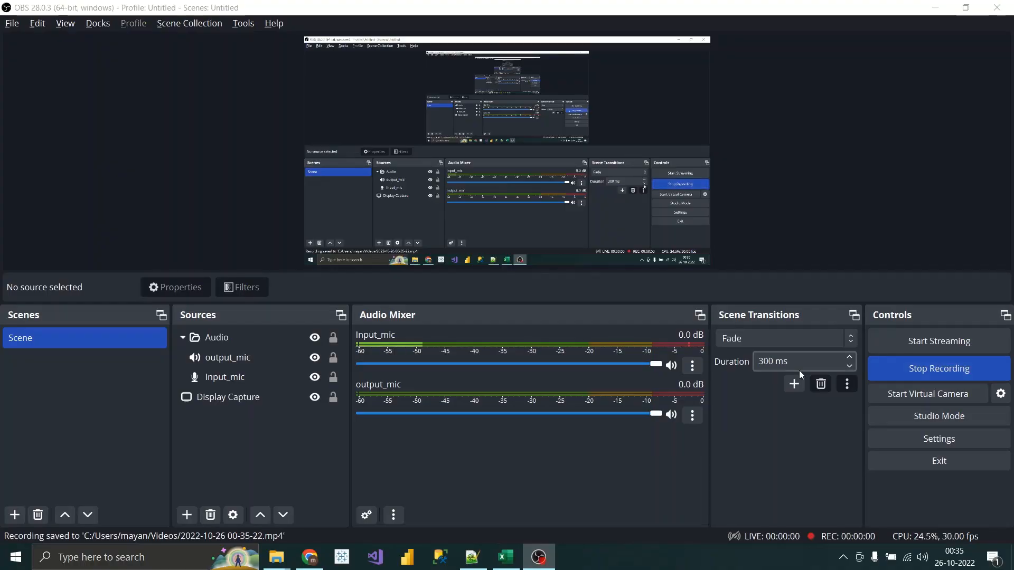
# Step: Return to the Excel workbook, open the Number-Large sheet and compare the underlying values and formats of cells G2 and E2
pyautogui.hotkey('alt', 'Tab')
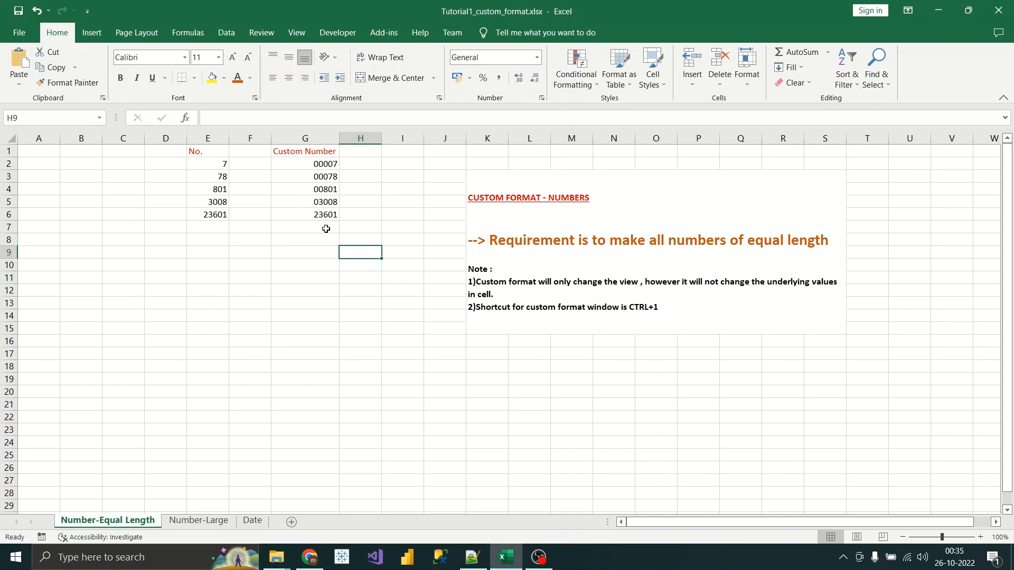
pyautogui.click(198, 521)
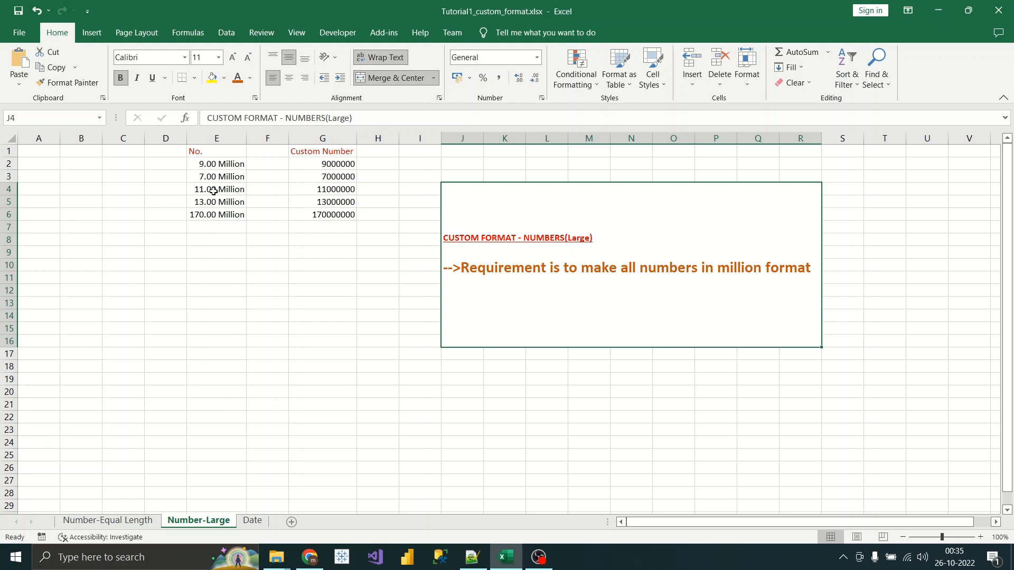
pyautogui.click(341, 163)
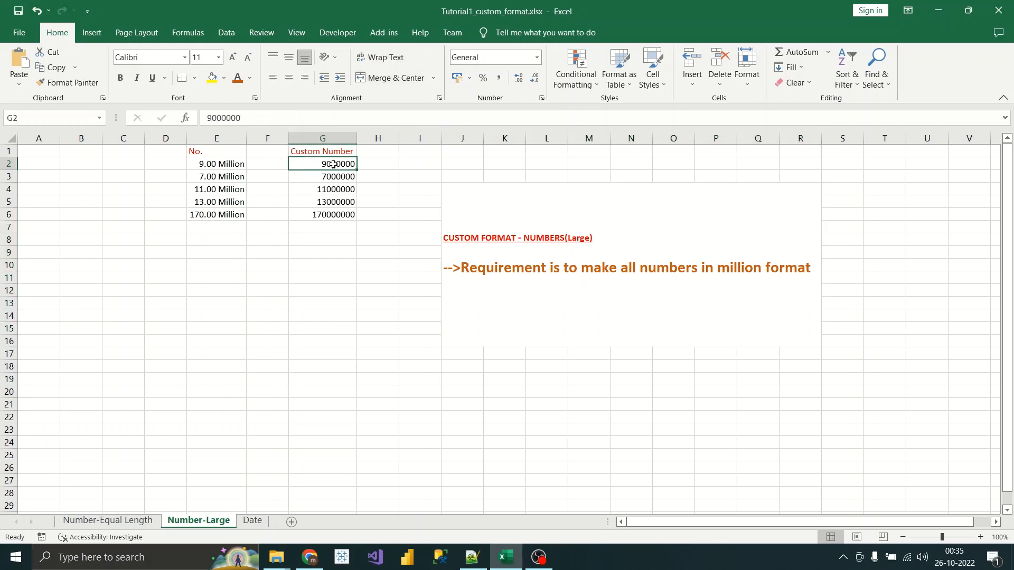
pyautogui.click(206, 167)
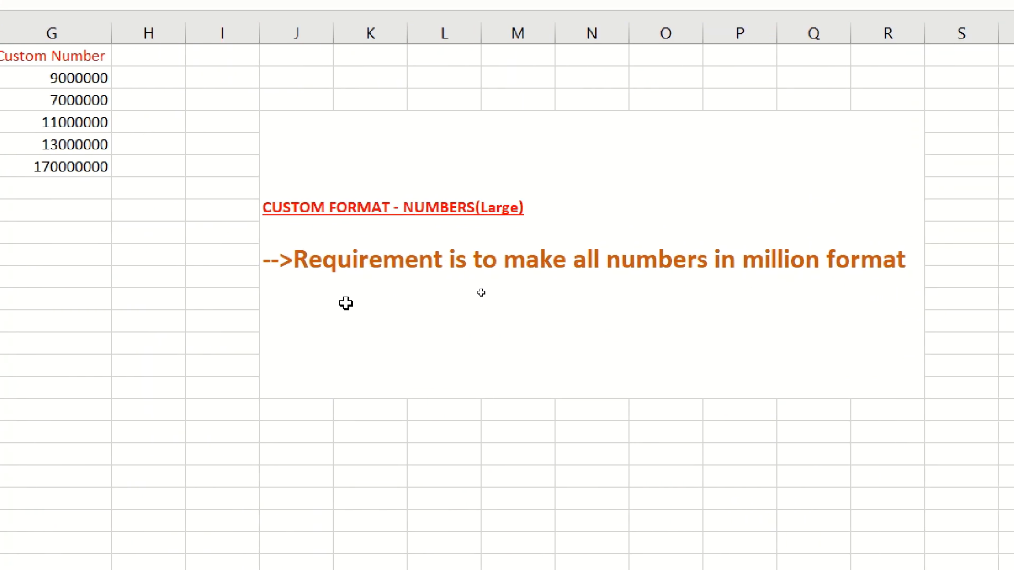
pyautogui.click(185, 87)
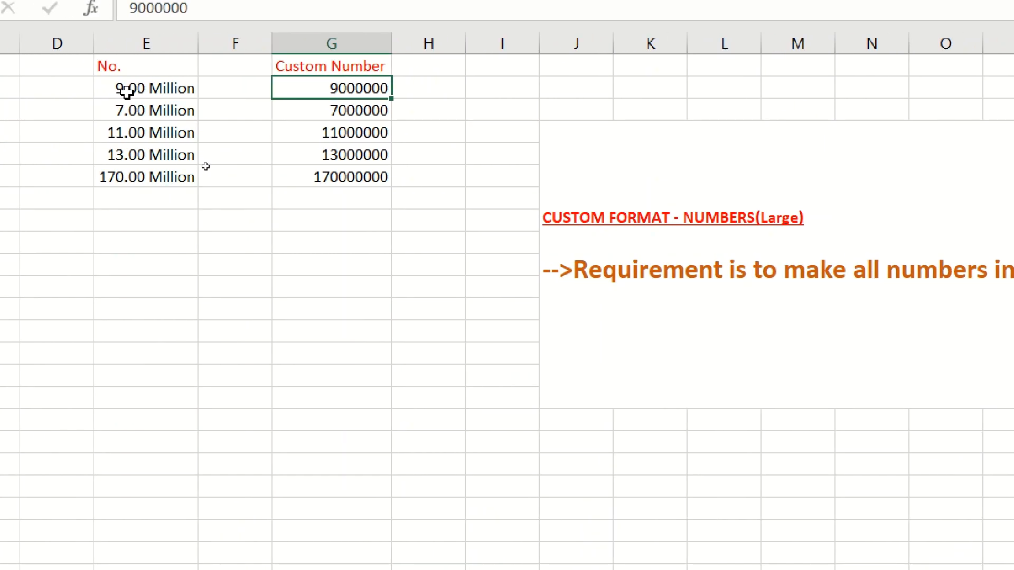
pyautogui.click(127, 91)
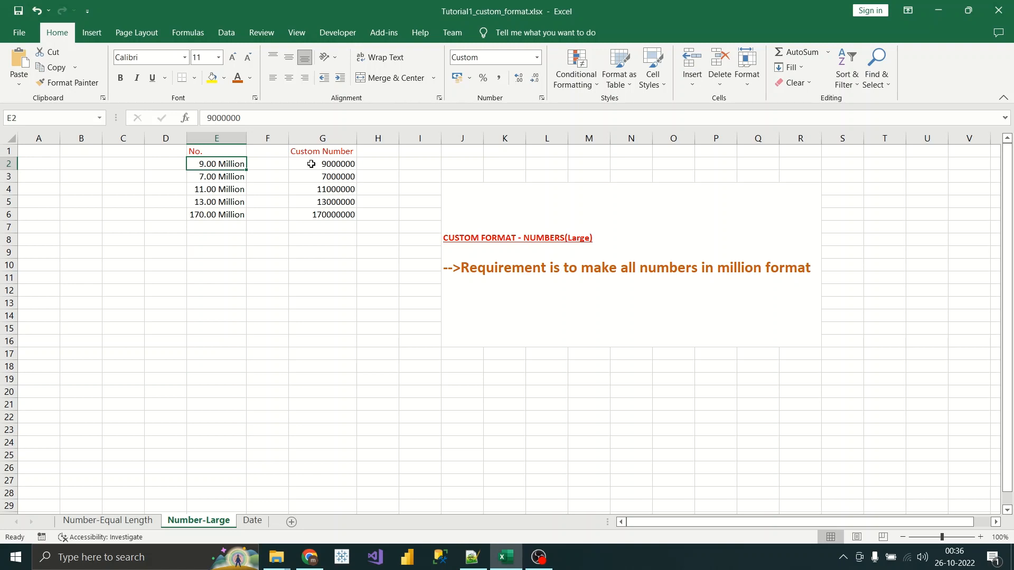
pyautogui.click(536, 63)
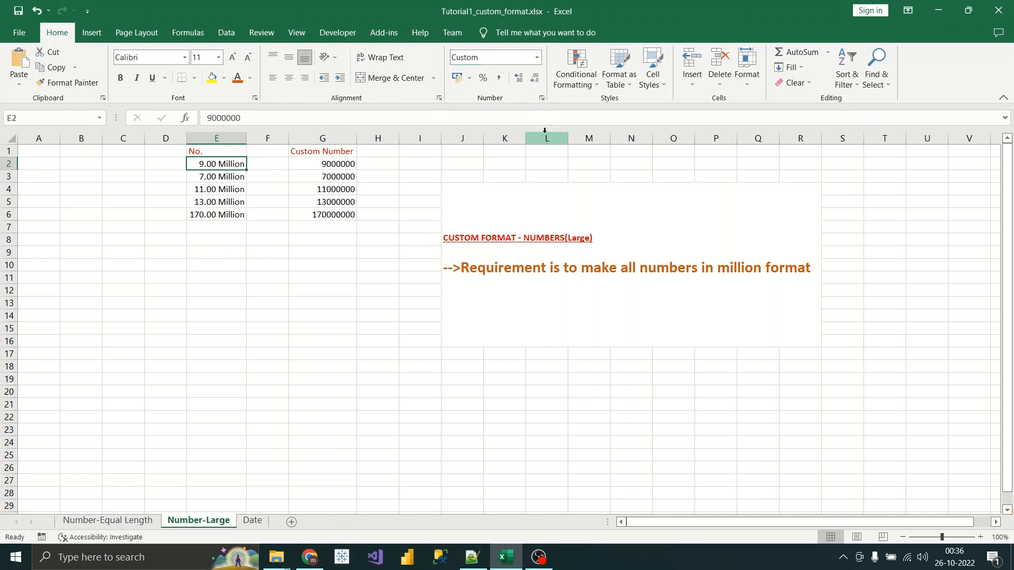
# Step: Examine the custom format code of cell E2 and its place among the existing custom formats
pyautogui.click(541, 98)
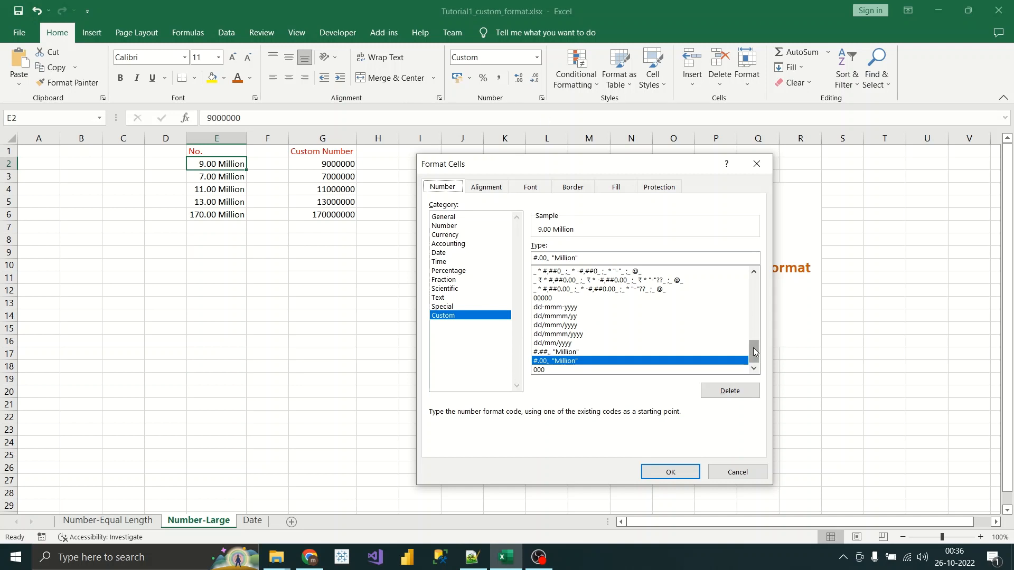
pyautogui.moveTo(754, 350); pyautogui.dragTo(749, 279)
pyautogui.moveTo(580, 257); pyautogui.dragTo(520, 258)
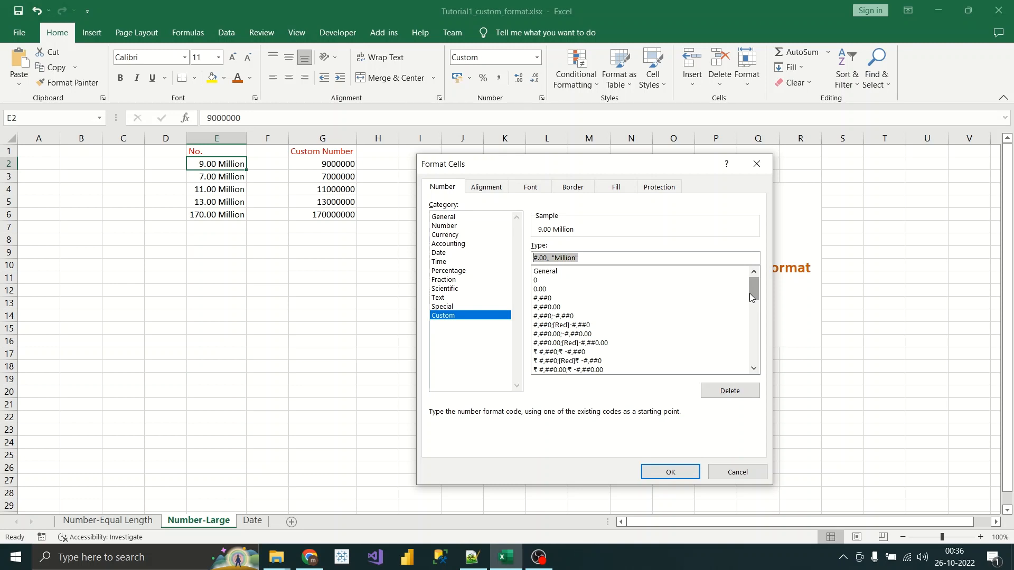
pyautogui.moveTo(752, 297); pyautogui.dragTo(756, 354)
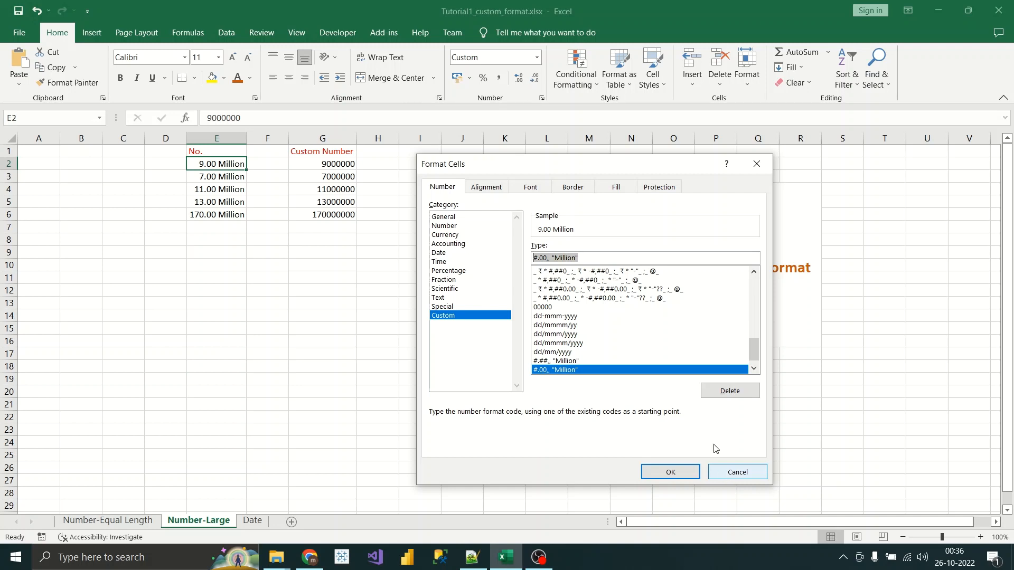
pyautogui.click(603, 260)
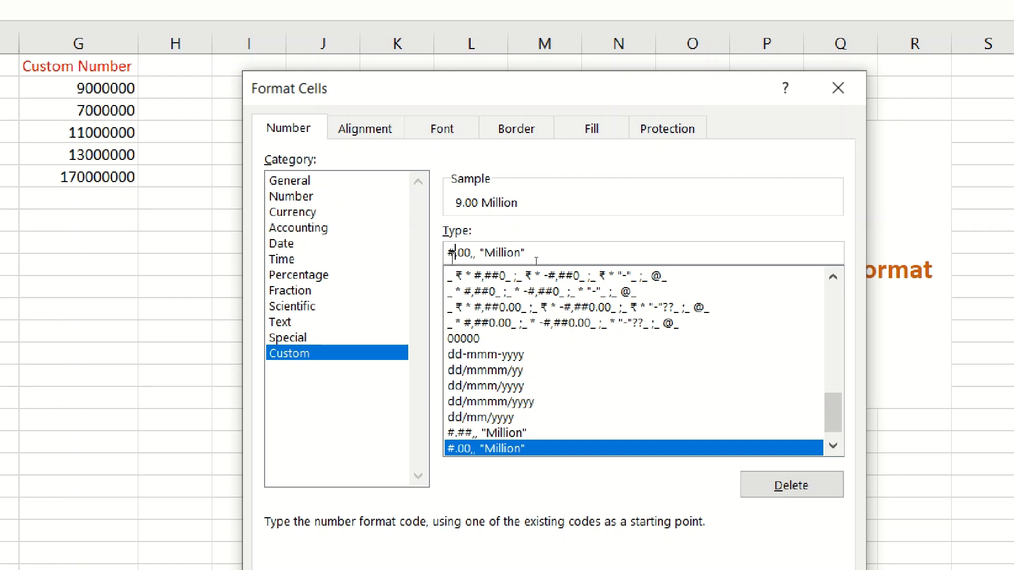
pyautogui.hotkey('shift', 'Right')
pyautogui.press('Left')
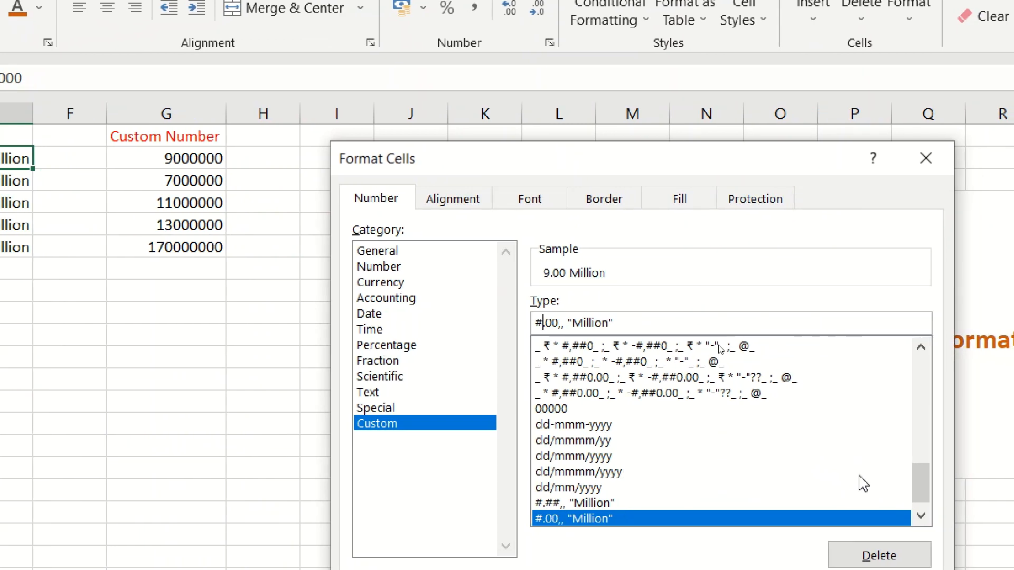
pyautogui.scroll(-1, 834, 467)
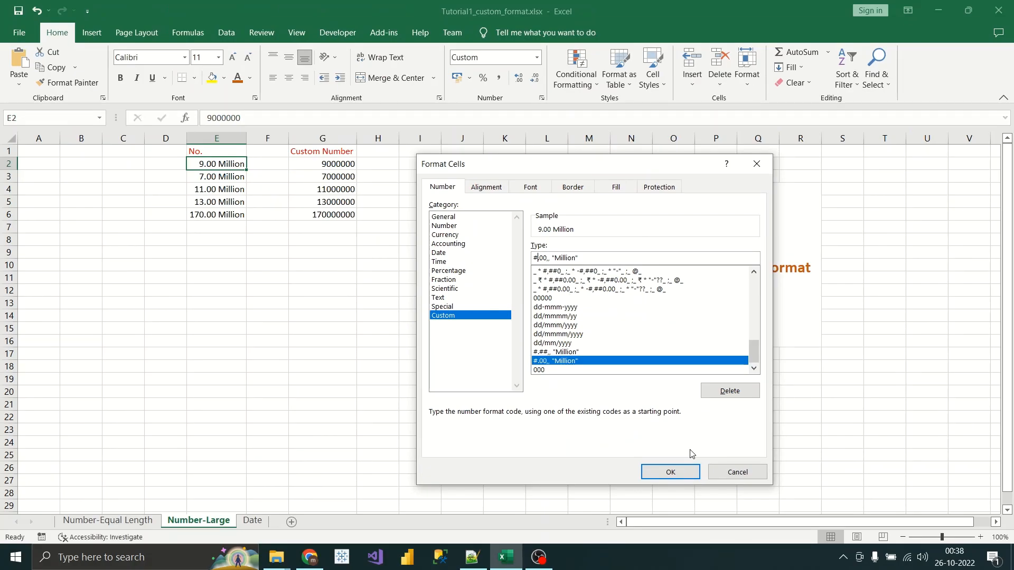
pyautogui.click(671, 471)
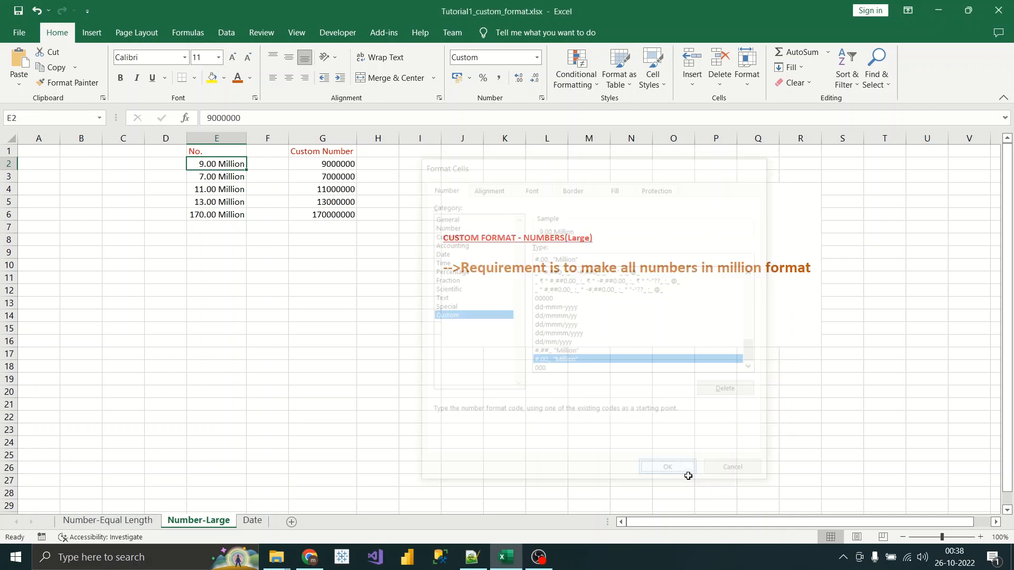
# Step: Give cell G2 the custom number format #.00,, "M" to show its number in millions
pyautogui.click(330, 164)
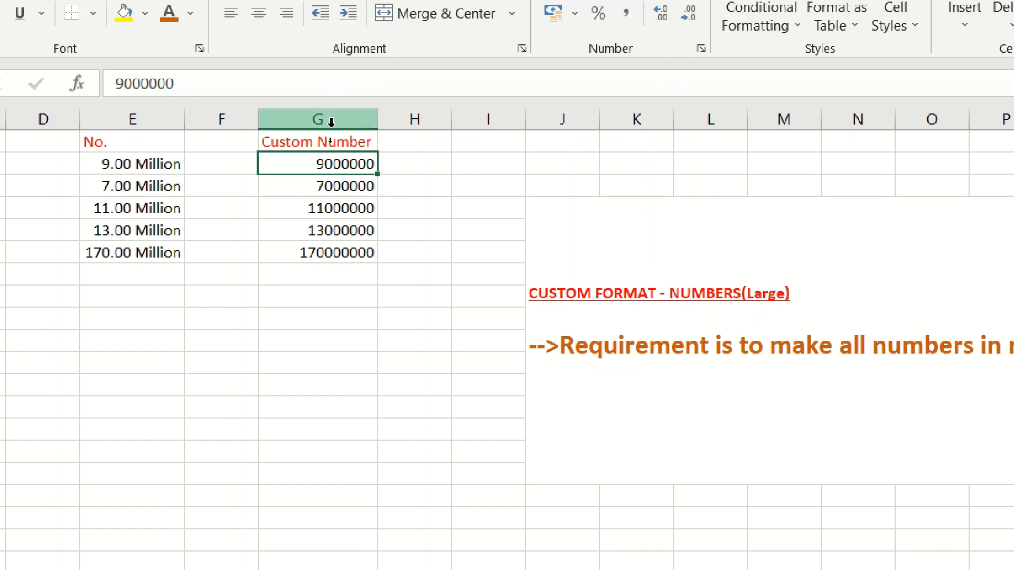
pyautogui.hotkey('ctrl', '1')
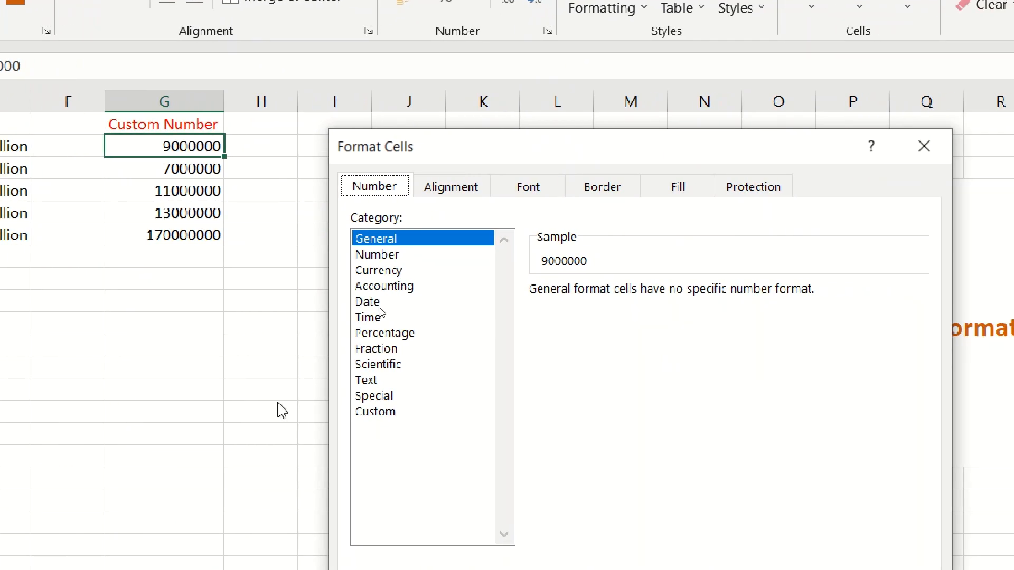
pyautogui.click(376, 412)
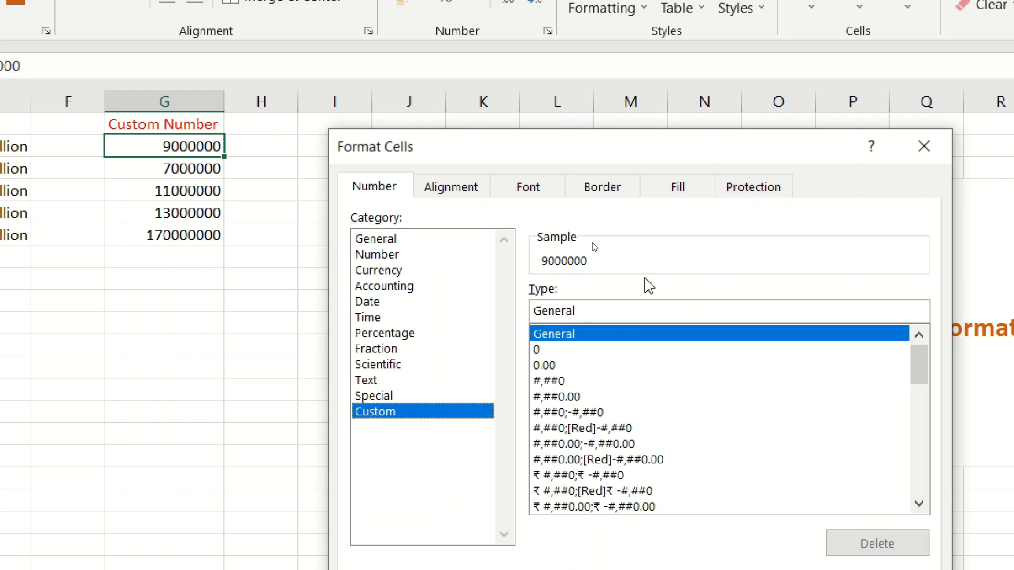
pyautogui.moveTo(584, 313); pyautogui.dragTo(535, 316)
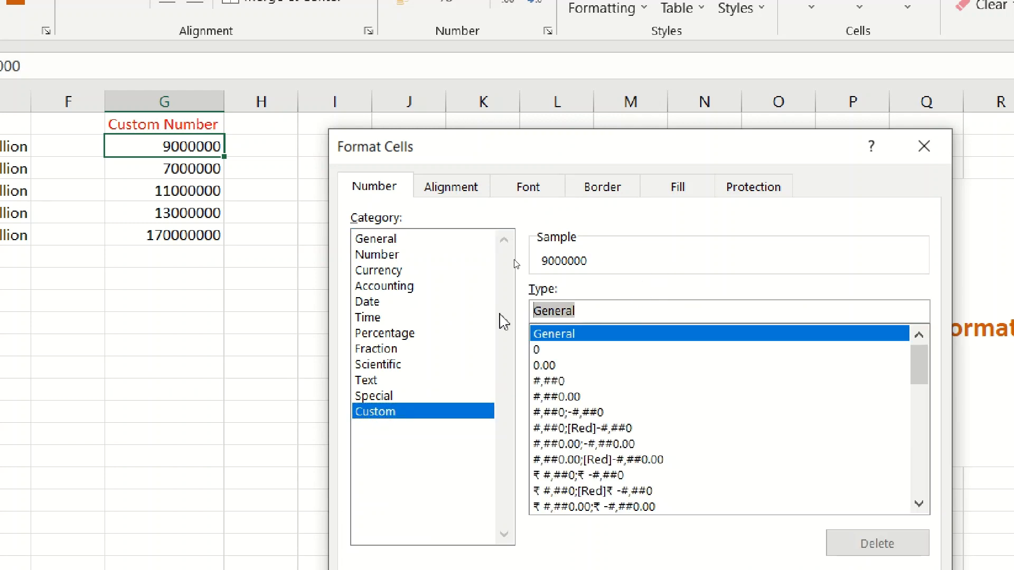
pyautogui.write('#')
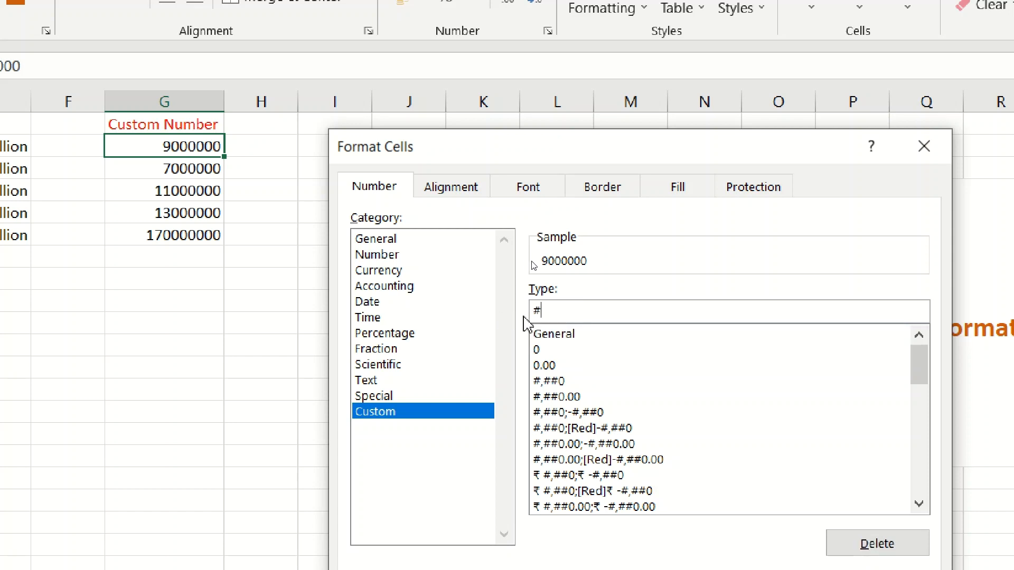
pyautogui.write(',')
pyautogui.write('00')
pyautogui.write(',')
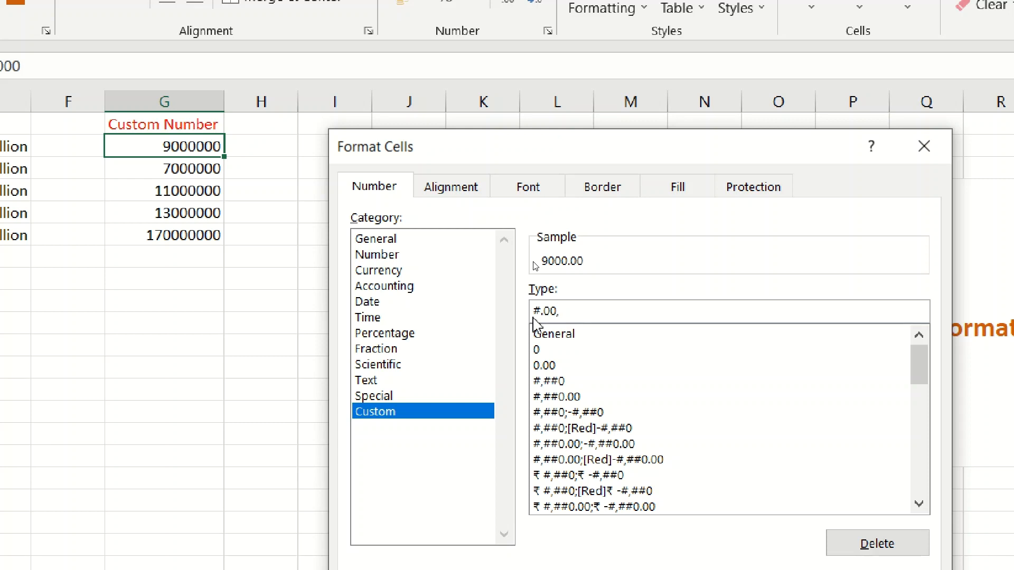
pyautogui.write(',')
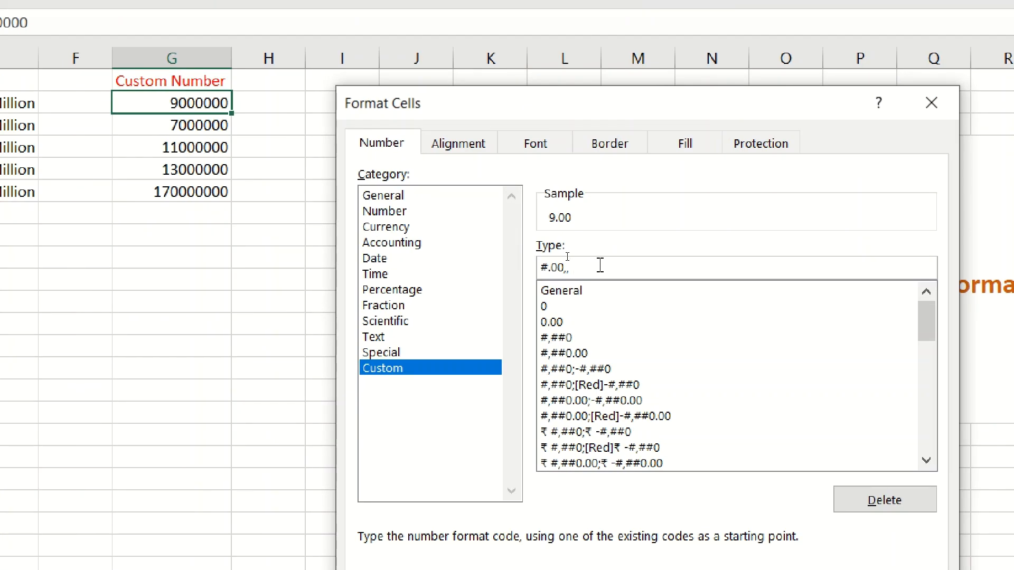
pyautogui.write('M"')
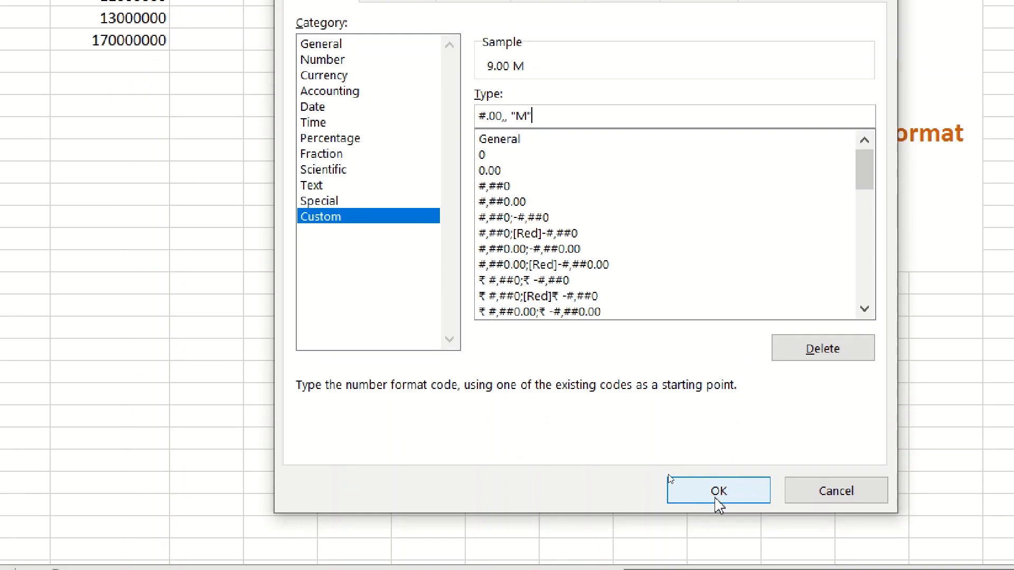
pyautogui.click(718, 568)
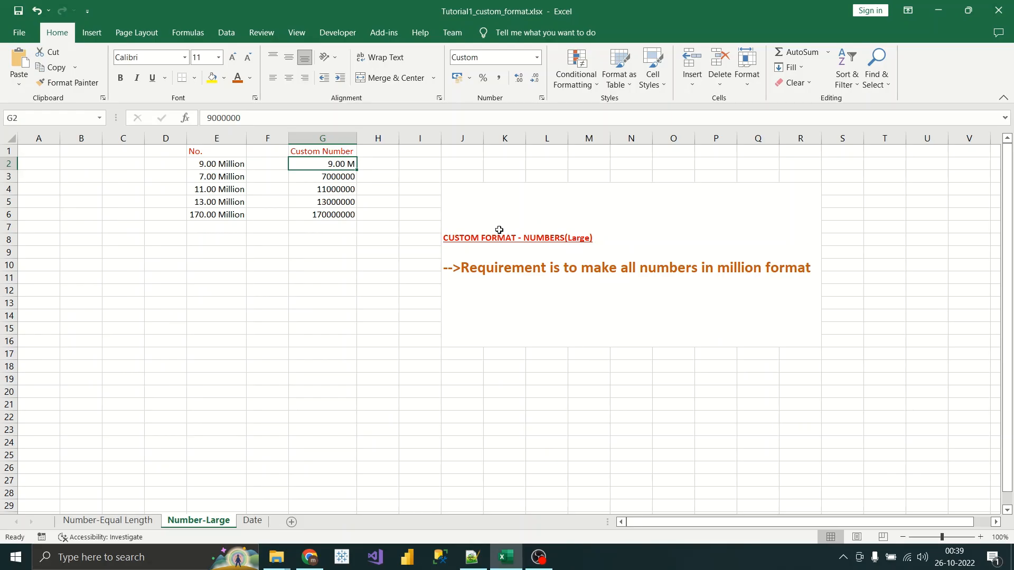
# Step: Apply the existing custom number format #.00,, "M" to the whole of column G
pyautogui.click(347, 139)
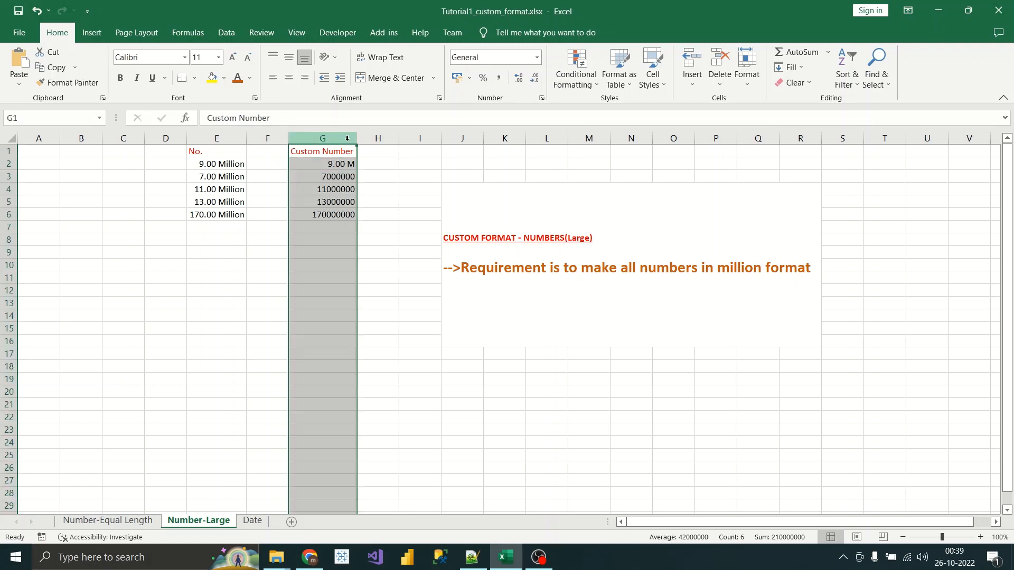
pyautogui.click(541, 98)
pyautogui.click(443, 315)
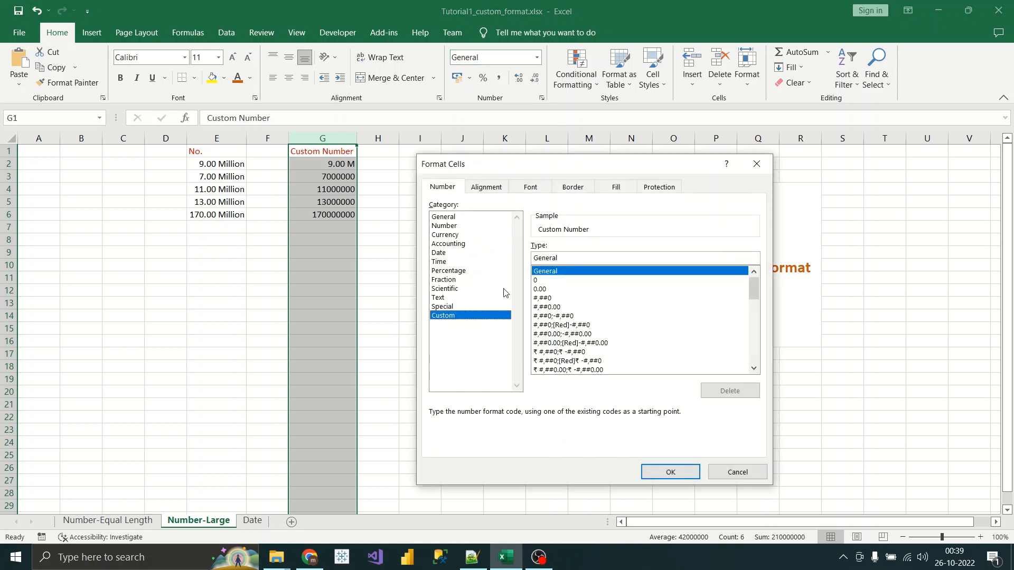
pyautogui.moveTo(752, 292); pyautogui.dragTo(752, 340)
pyautogui.click(587, 258)
pyautogui.moveTo(587, 258); pyautogui.dragTo(528, 261)
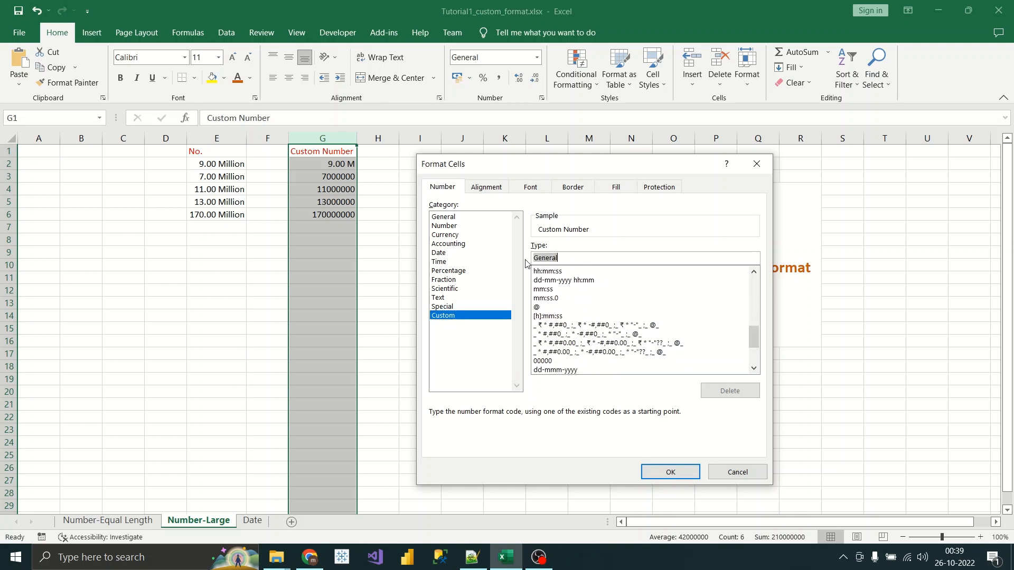
pyautogui.write('M')
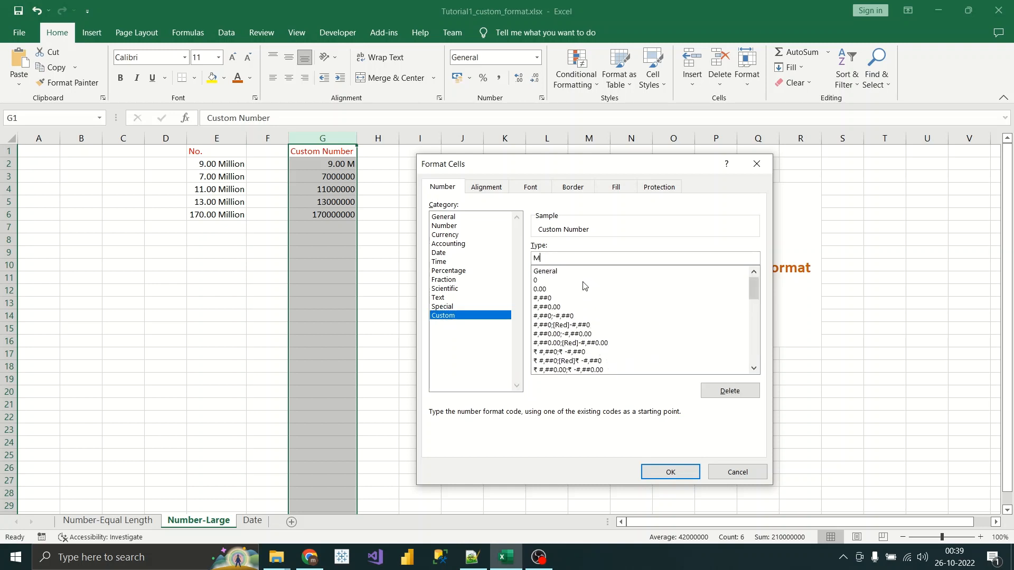
pyautogui.moveTo(755, 290); pyautogui.dragTo(755, 359)
pyautogui.click(549, 369)
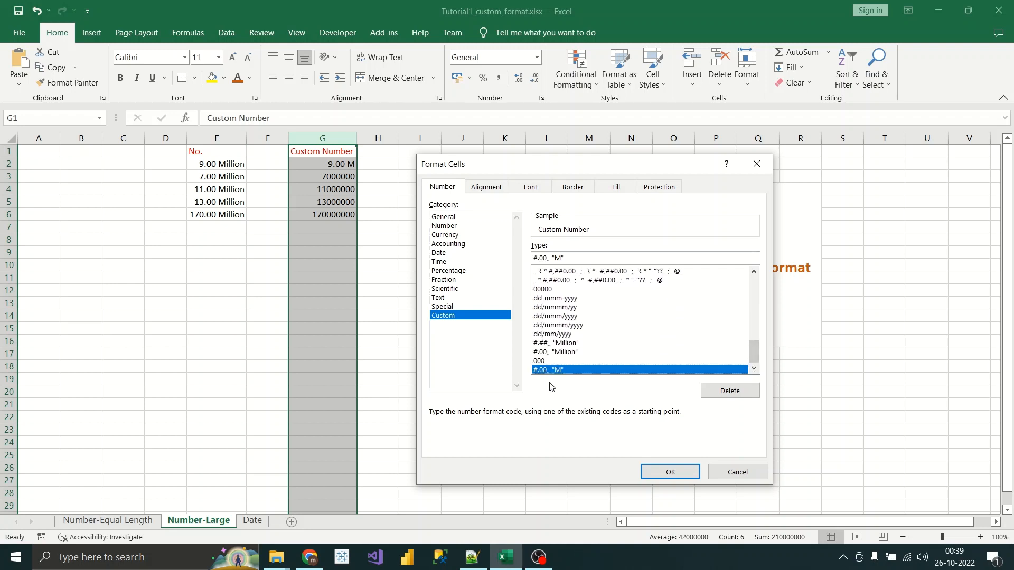
pyautogui.click(663, 473)
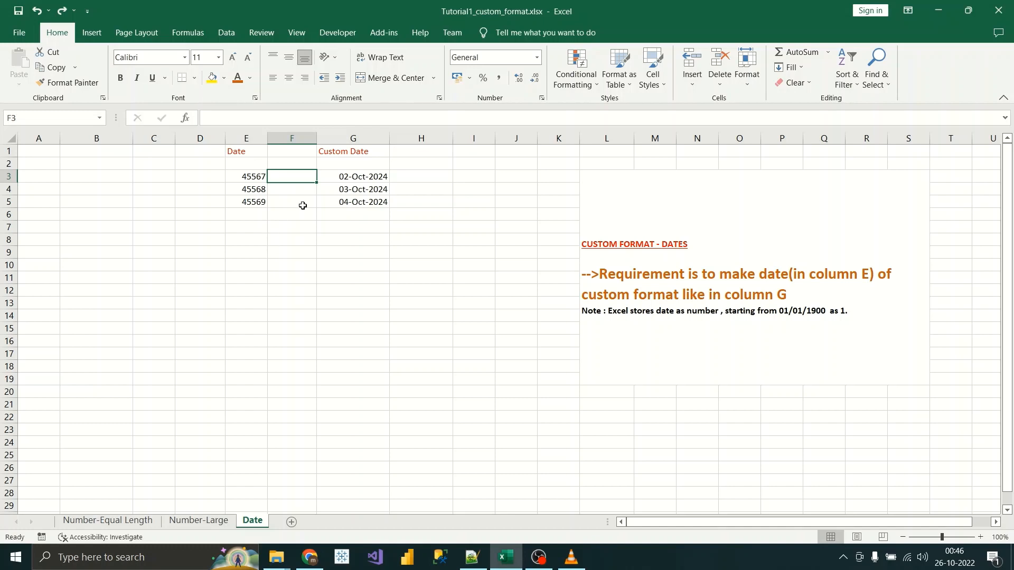
# Step: On the Date sheet, compare cells E3:E5 with G3:G5 and examine the custom format code of G3:G5
pyautogui.click(258, 178)
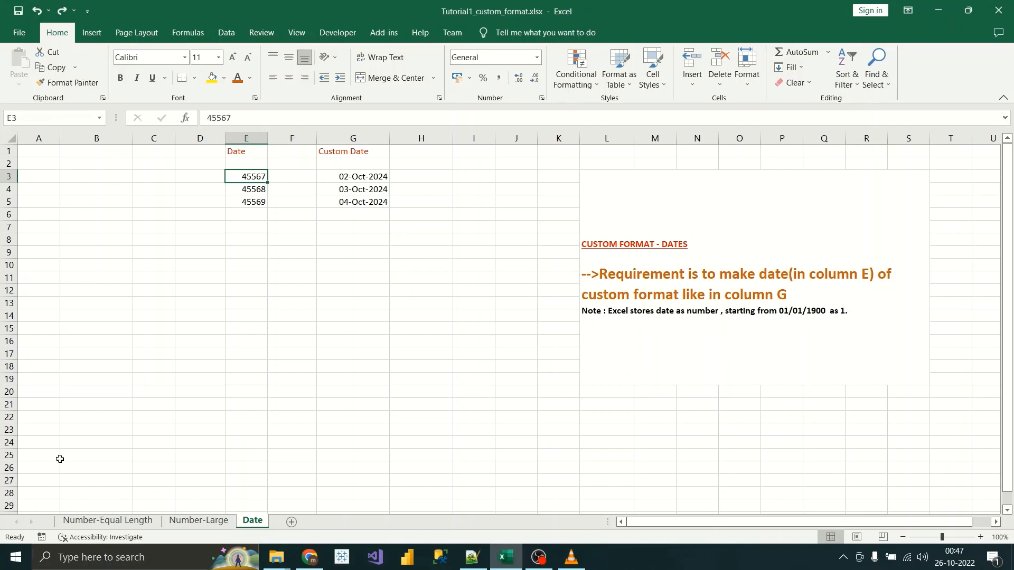
pyautogui.click(353, 290)
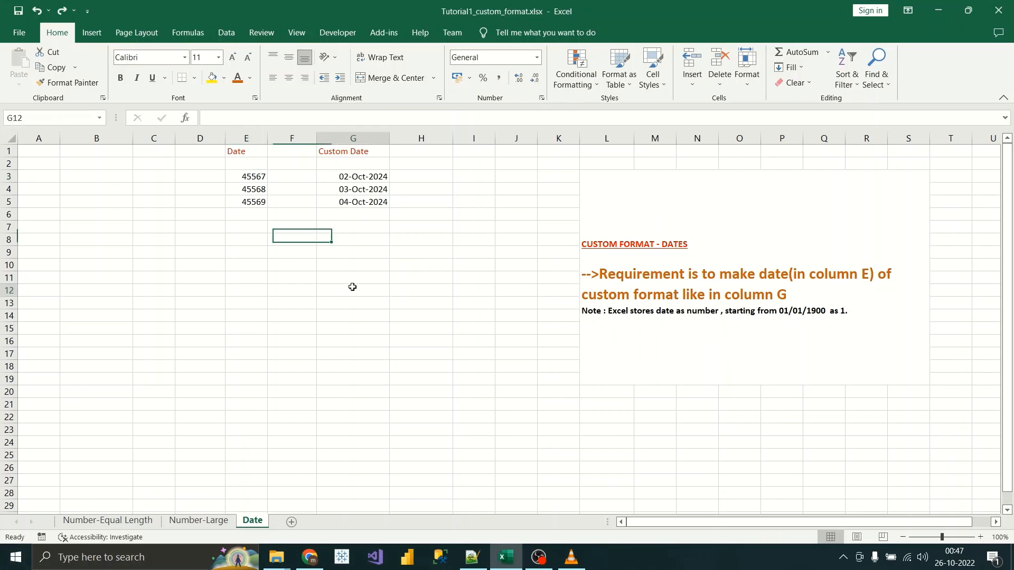
pyautogui.click(257, 177)
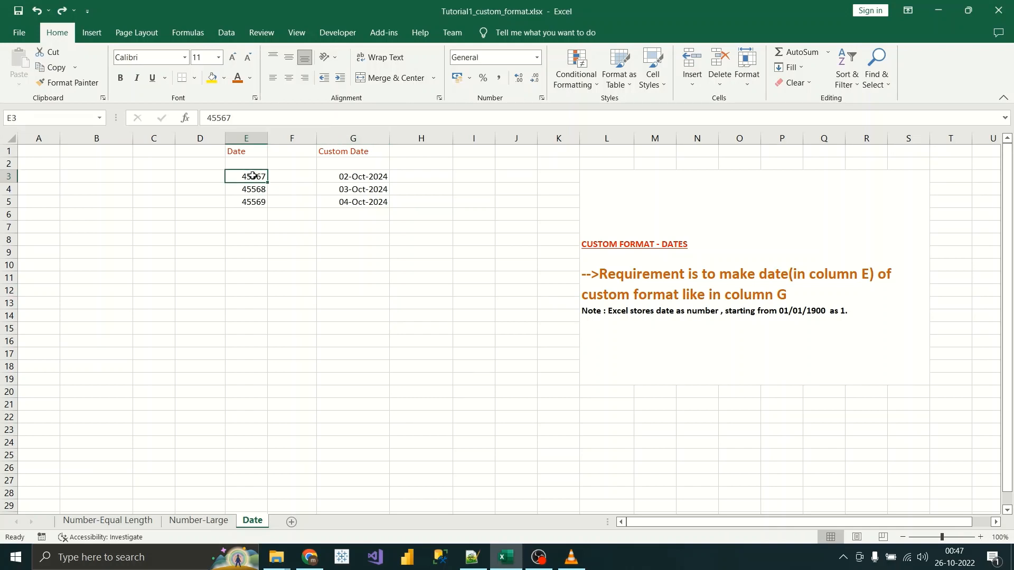
pyautogui.moveTo(254, 176); pyautogui.dragTo(255, 201)
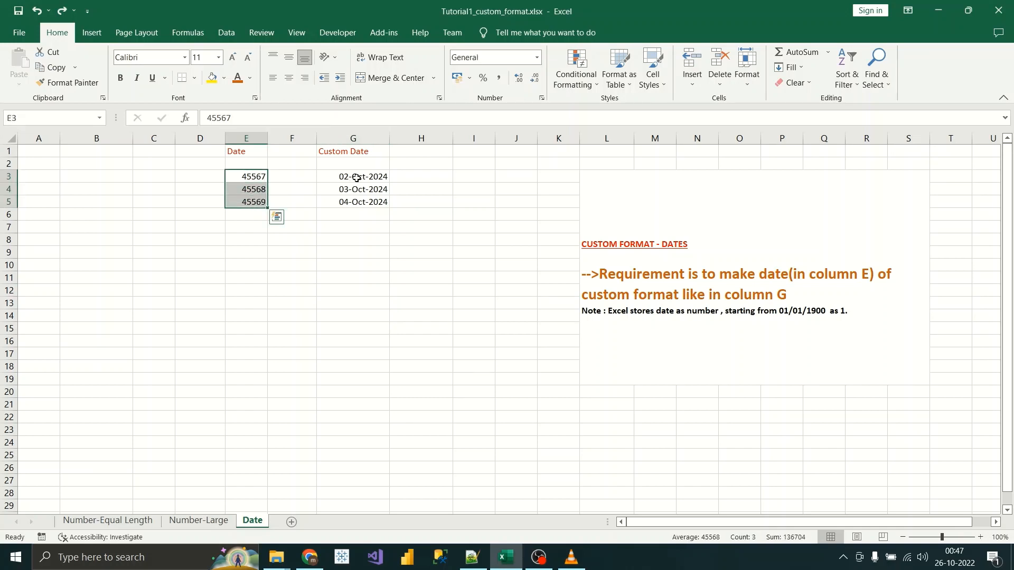
pyautogui.moveTo(356, 176); pyautogui.dragTo(356, 199)
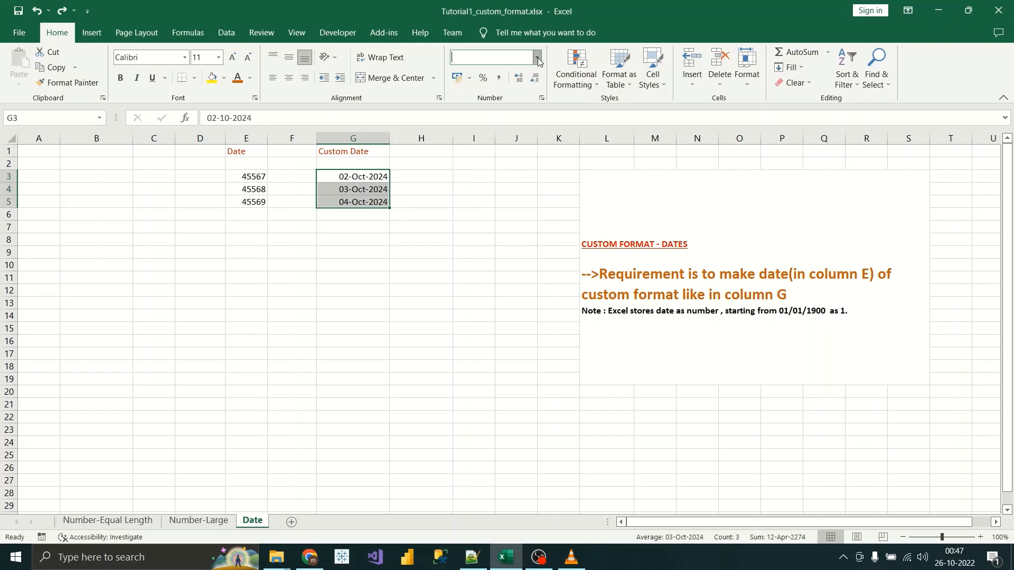
pyautogui.click(538, 58)
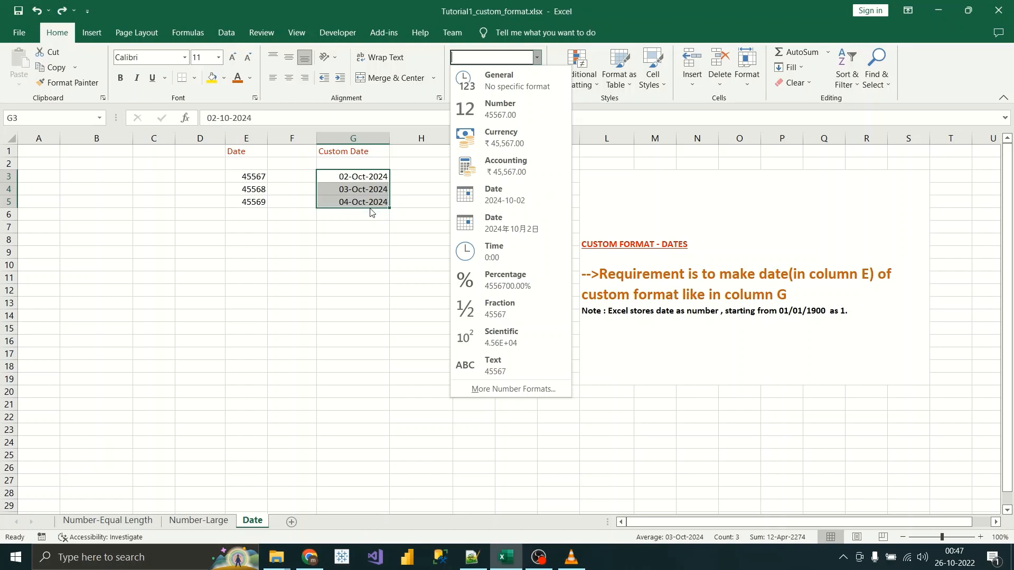
pyautogui.click(507, 391)
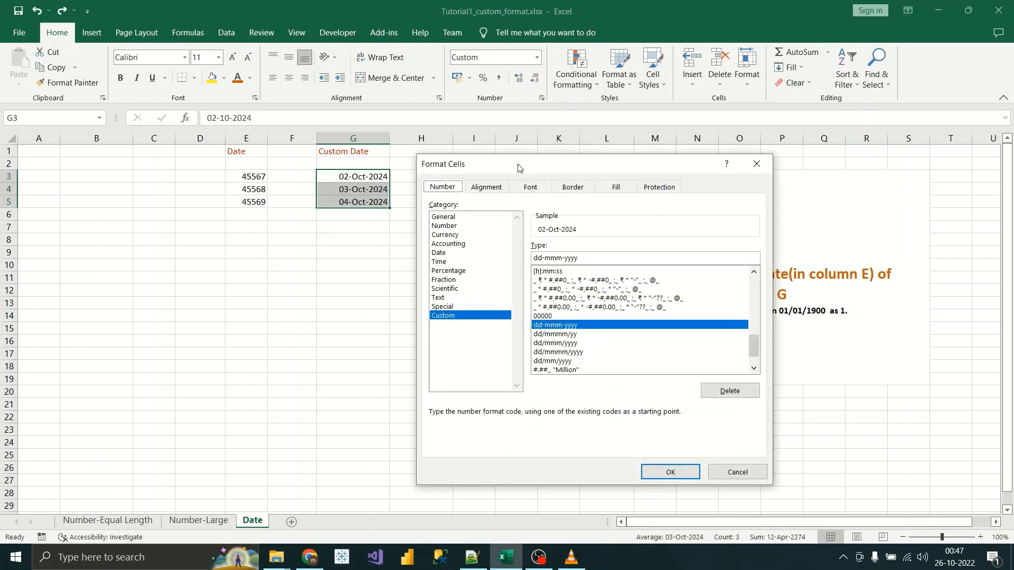
pyautogui.moveTo(518, 167); pyautogui.dragTo(488, 184)
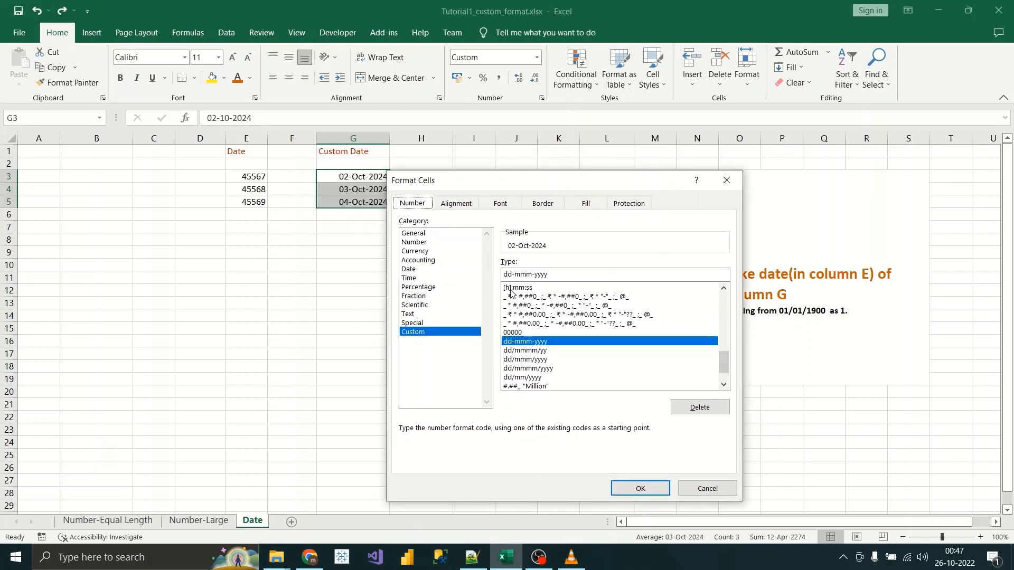
pyautogui.click(547, 273)
pyautogui.moveTo(547, 273); pyautogui.dragTo(501, 275)
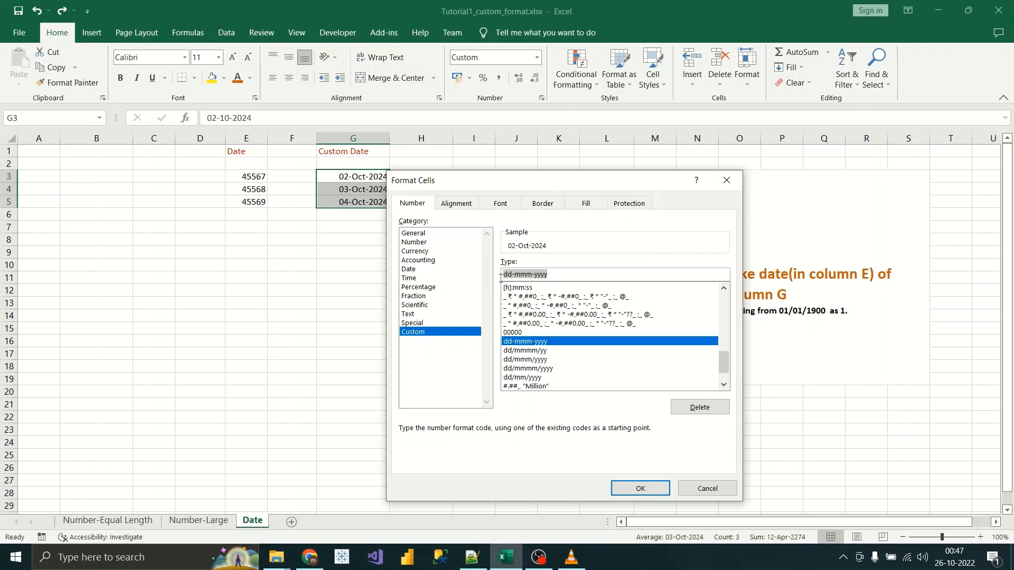
pyautogui.click(568, 277)
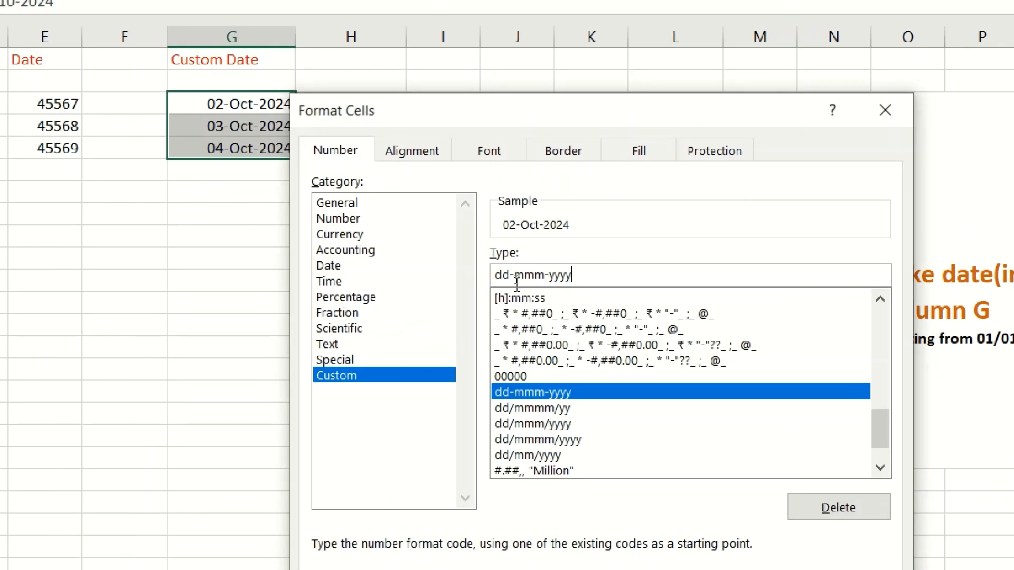
# Step: Try the full month name code mmmm in the dd-mmm-yyyy format of G3:G5, and return it to mmm
pyautogui.moveTo(515, 274); pyautogui.dragTo(545, 281)
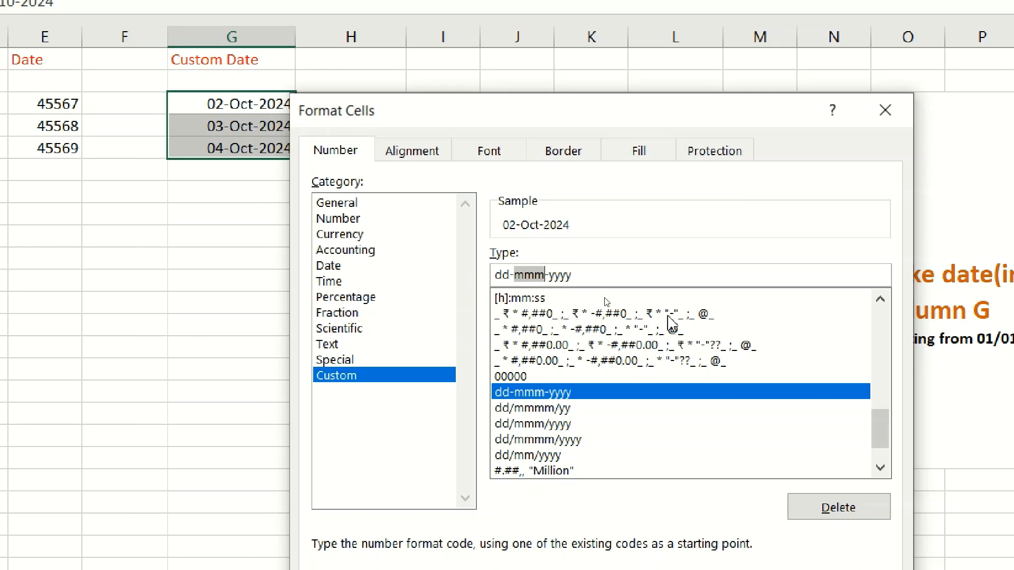
pyautogui.click(547, 275)
pyautogui.write('M')
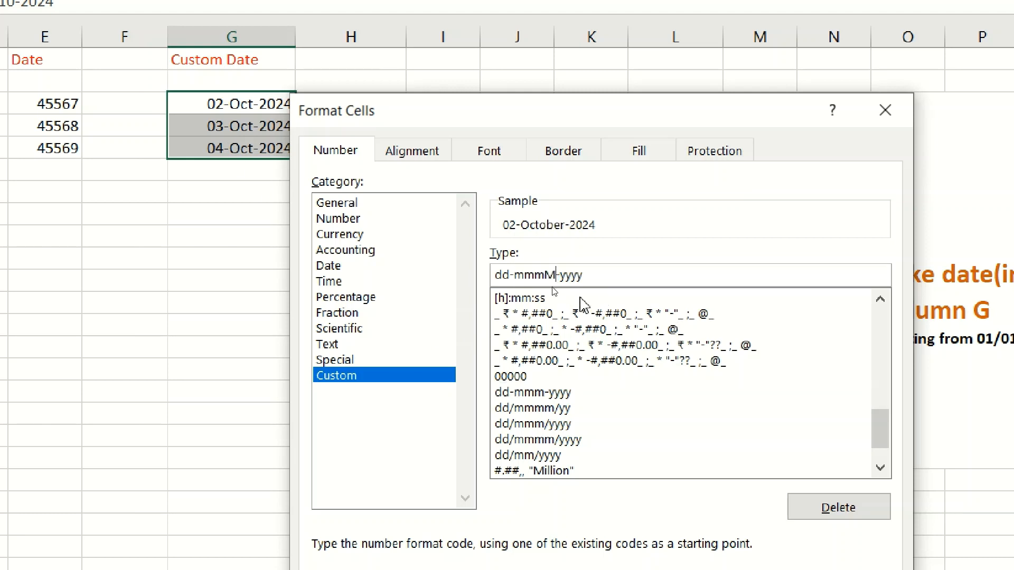
pyautogui.press('BackSpace')
pyautogui.write('m')
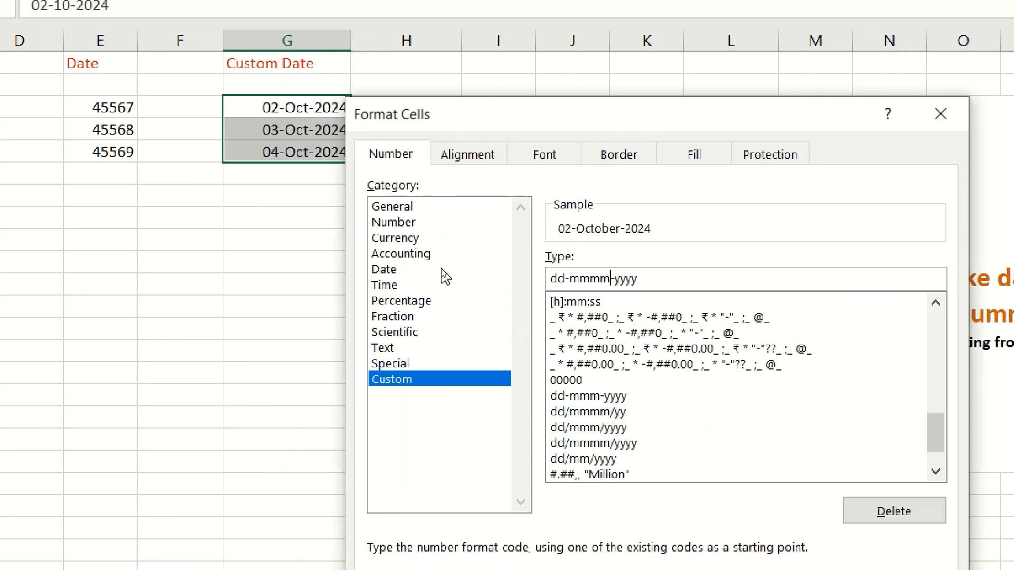
pyautogui.press('BackSpace')
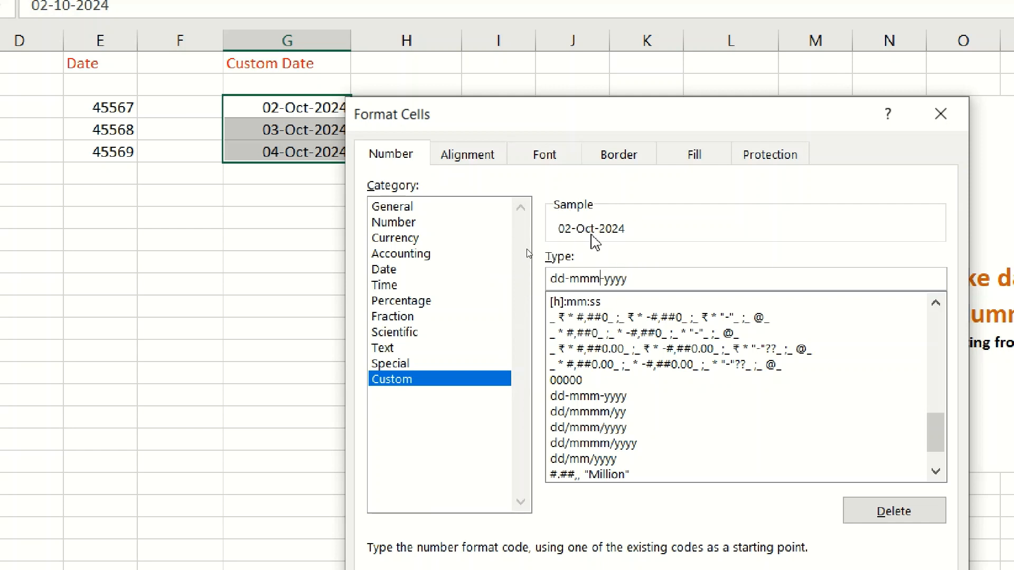
# Step: Replace the custom format code of G3:G5 with dd/mmmm/yyyy and apply it to the cells
pyautogui.moveTo(646, 278); pyautogui.dragTo(536, 279)
pyautogui.press('BackSpace')
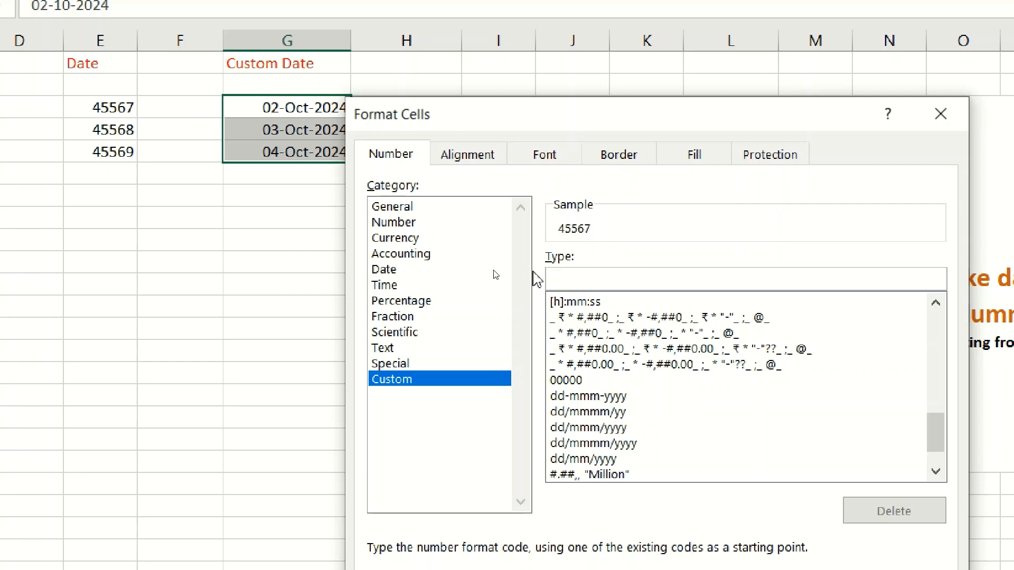
pyautogui.write('dd')
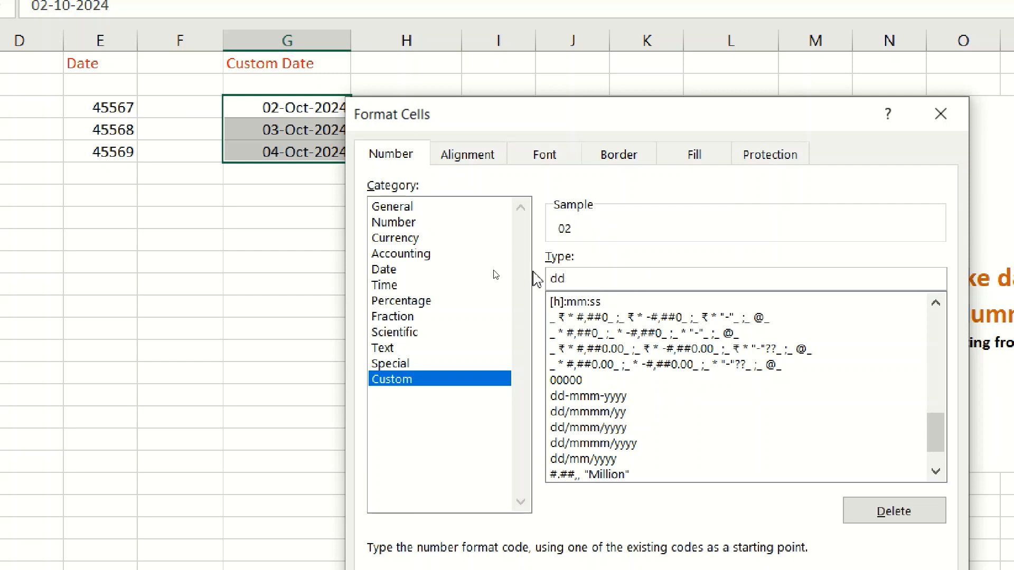
pyautogui.write('/mmm')
pyautogui.write('m')
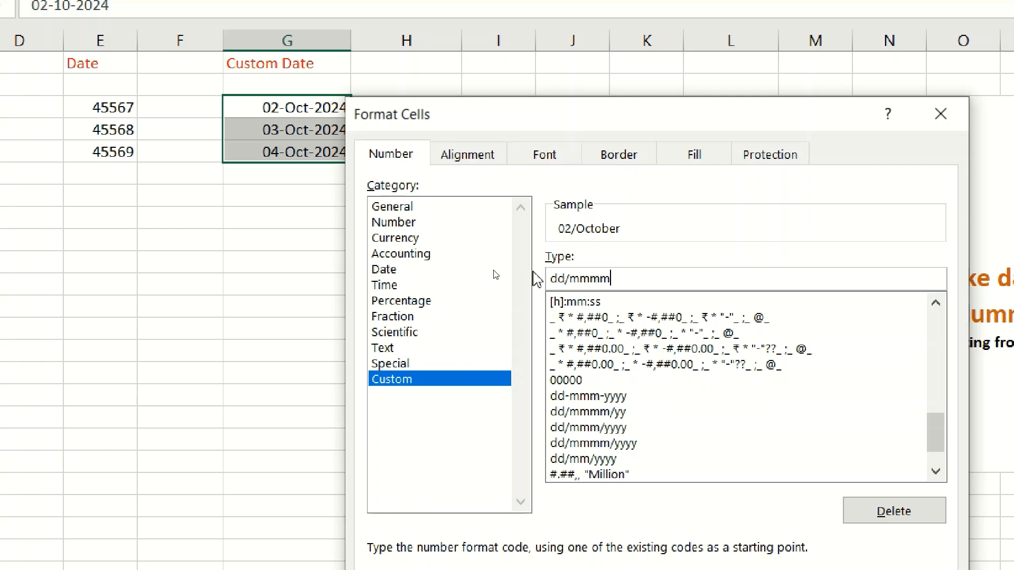
pyautogui.write('/yyyy')
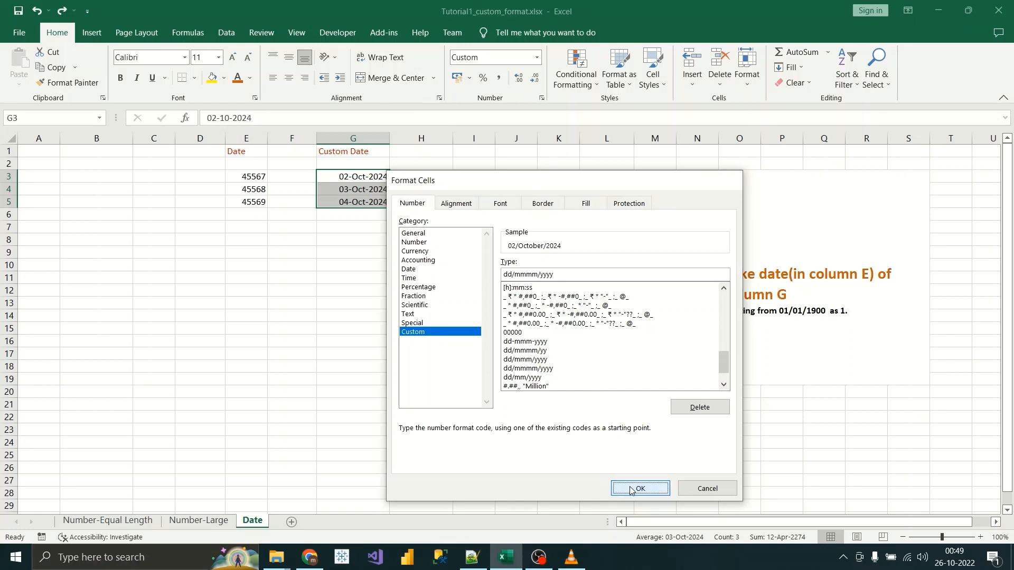
pyautogui.click(631, 490)
pyautogui.click(362, 239)
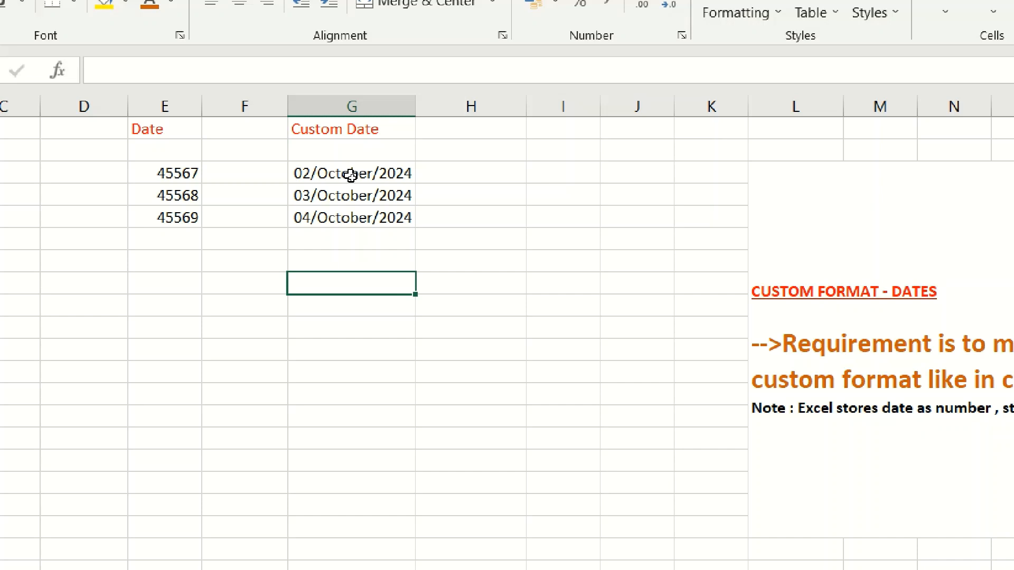
pyautogui.hotkey('ctrl', '2')
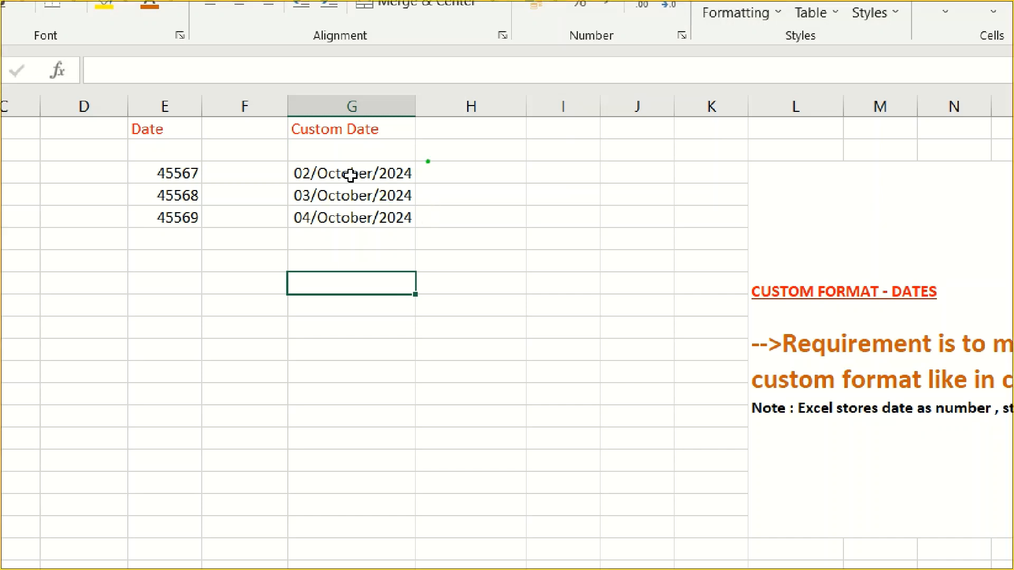
pyautogui.moveTo(431, 158)
pyautogui.mouseDown()
pyautogui.moveTo(366, 150)
pyautogui.moveTo(259, 196)
pyautogui.moveTo(395, 233)
pyautogui.moveTo(436, 184)
pyautogui.moveTo(433, 159)
pyautogui.mouseUp()
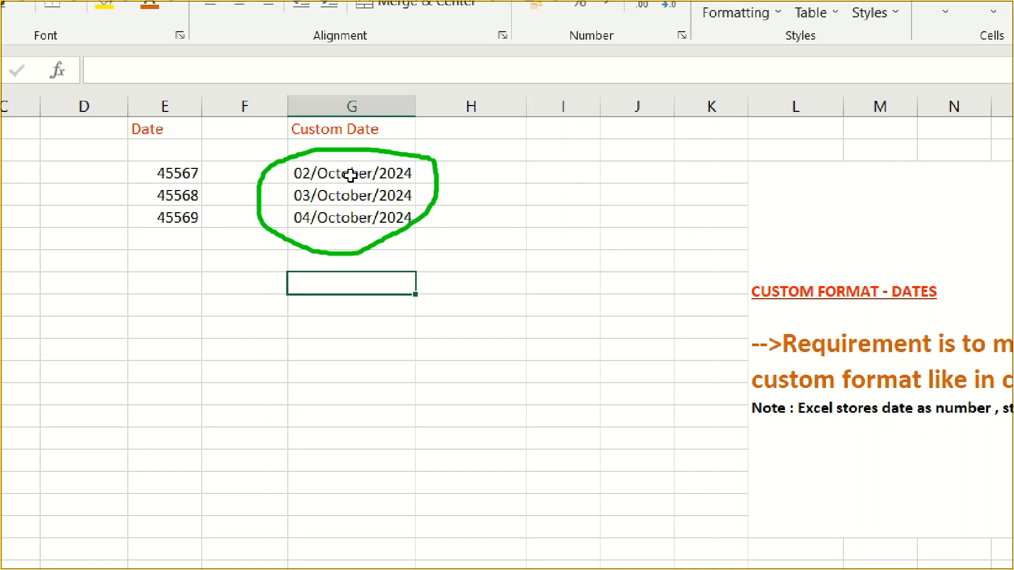
pyautogui.press('Escape')
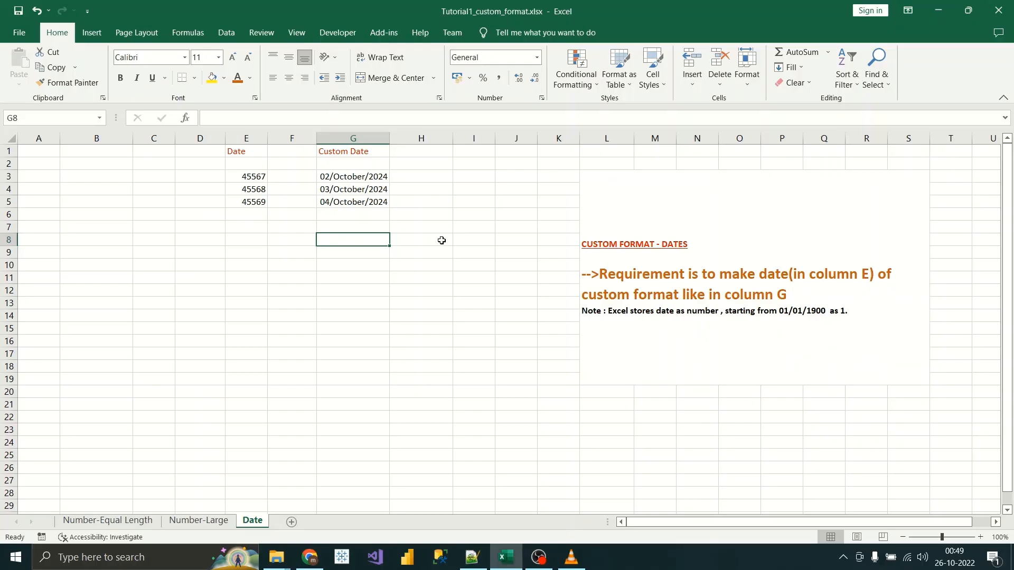